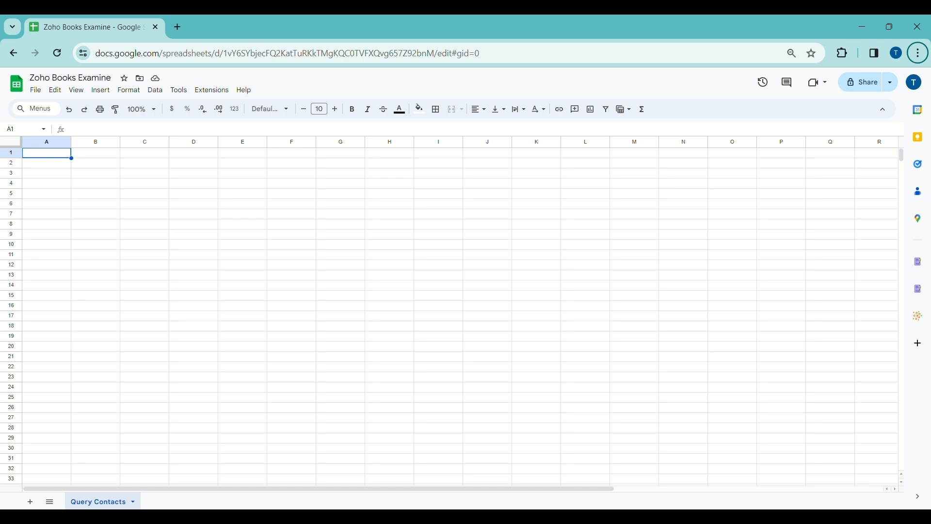
# - Open the Sheet Director add-on in the spreadsheet and choose Zoho Books as the app
pyautogui.click(212, 90)
pyautogui.moveTo(252, 263)
pyautogui.click(386, 265)
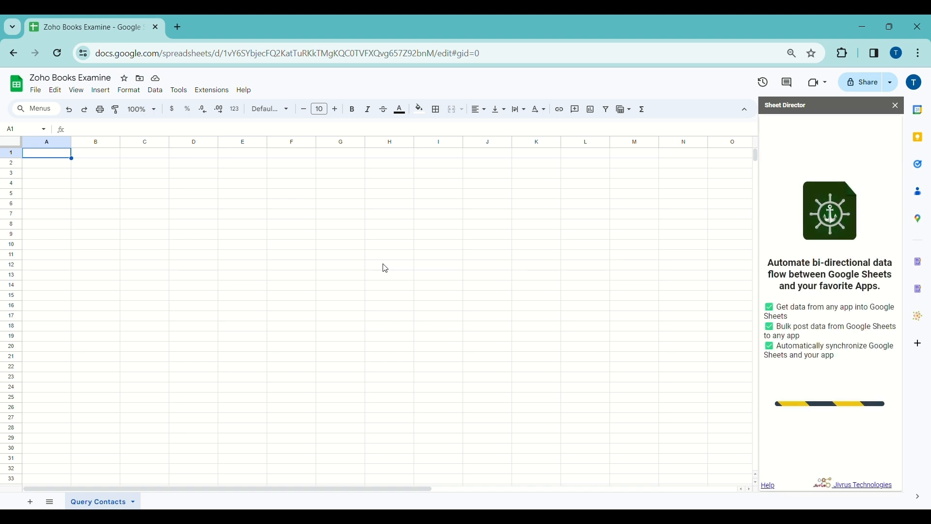
pyautogui.scroll(-8, 883, 327)
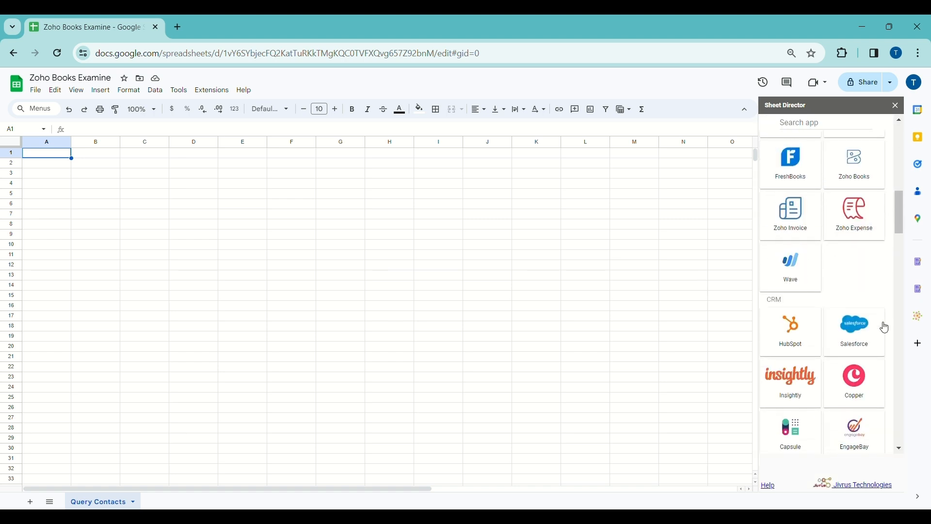
pyautogui.scroll(1, 858, 261)
pyautogui.click(859, 227)
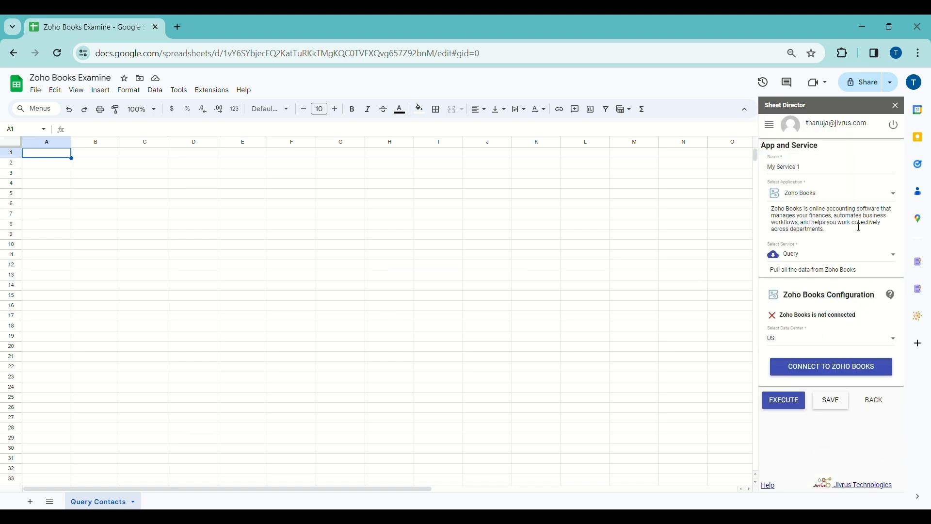
# - Name the service "Zoho Books Query Service" and set its service type to Query
pyautogui.tripleClick(815, 174)
pyautogui.write('Zoho Books Quer')
pyautogui.click(804, 266)
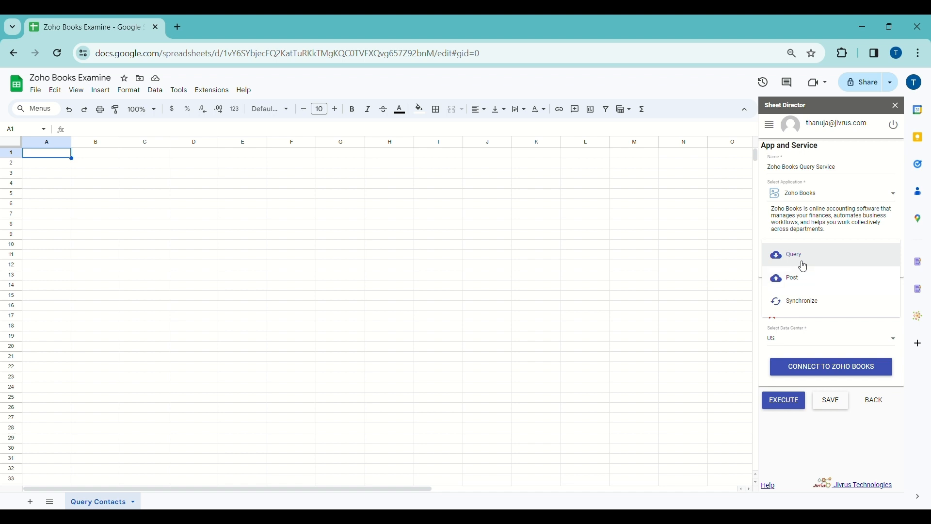
pyautogui.click(801, 262)
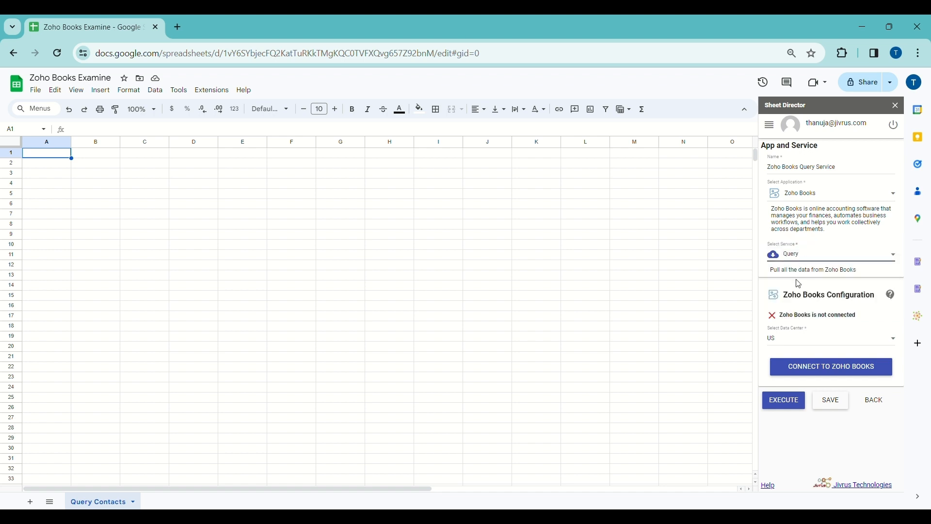
# - Select the data center and connect to Zoho Books, signing in and accepting Sheet Director's access request
pyautogui.click(793, 338)
pyautogui.click(790, 409)
pyautogui.click(796, 370)
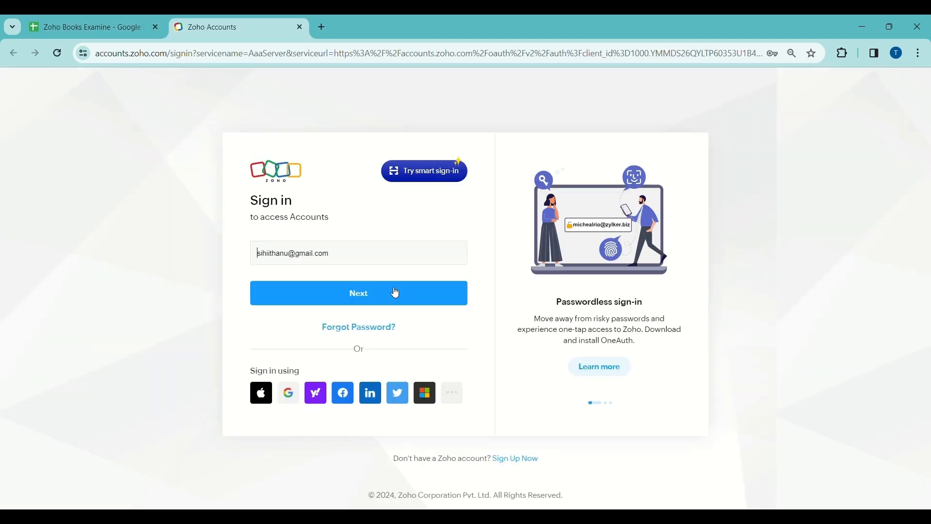
pyautogui.click(392, 292)
pyautogui.click(373, 374)
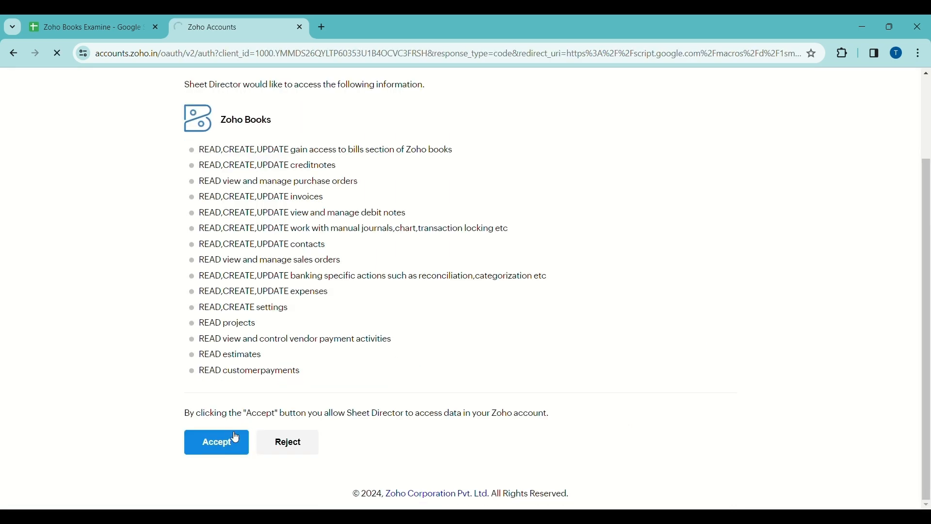
pyautogui.click(236, 438)
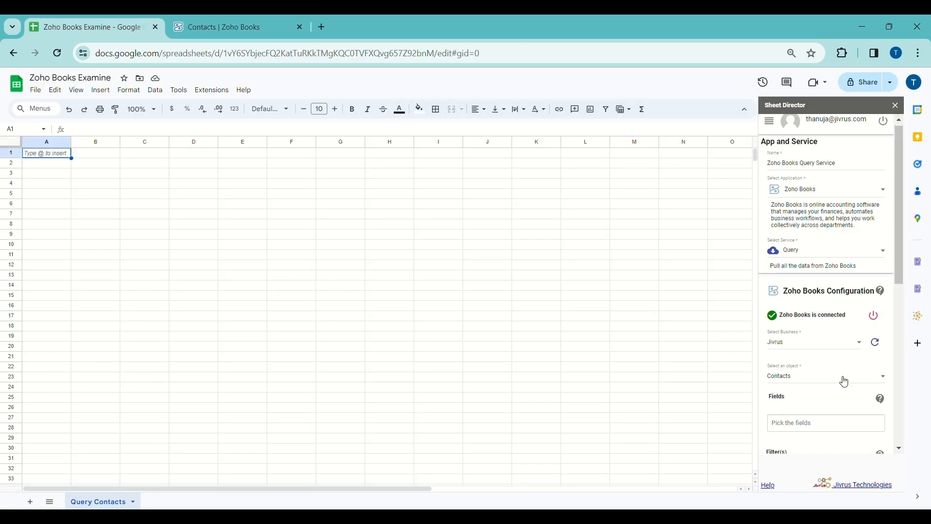
# - Pick the Contacts fields Contact Name, Company Name, Contact Type, Website, Opening Balanace and Customer Type for the query
pyautogui.scroll(-3, 843, 380)
pyautogui.click(823, 286)
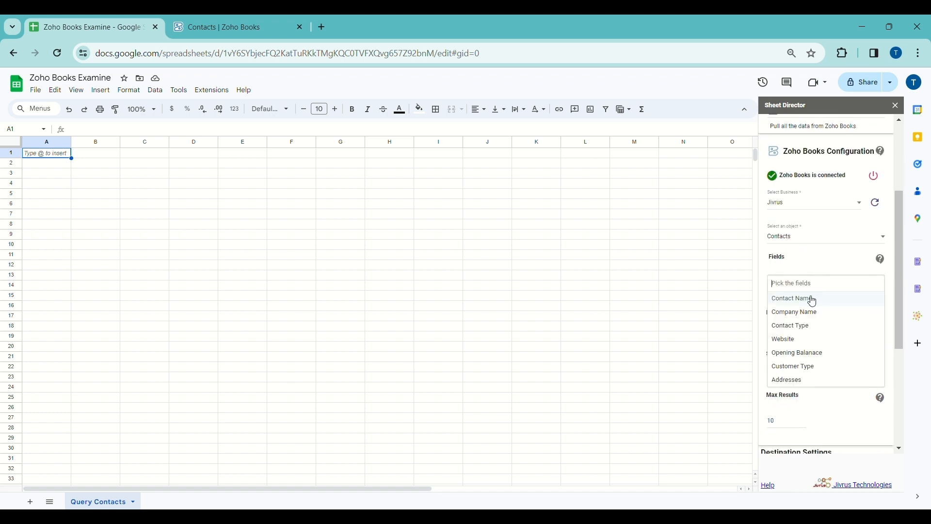
pyautogui.click(808, 298)
pyautogui.click(809, 300)
pyautogui.click(810, 315)
pyautogui.click(813, 332)
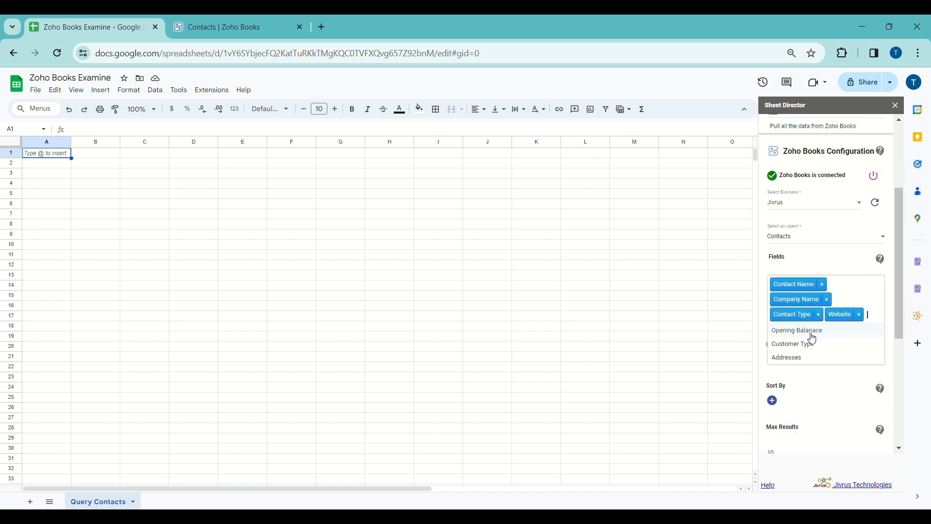
pyautogui.click(809, 333)
pyautogui.click(810, 346)
pyautogui.click(828, 405)
pyautogui.scroll(-2, 828, 405)
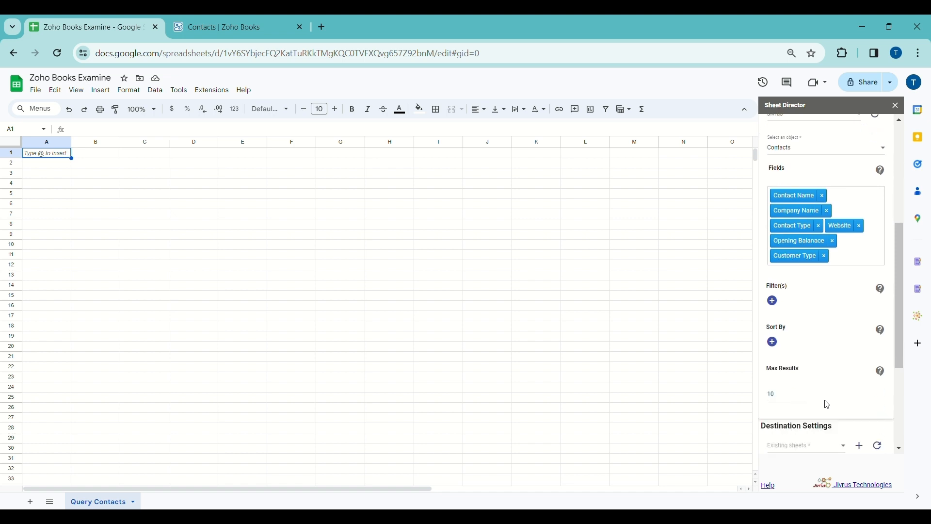
# - Sort the queried contacts by Contact Name in descending order
pyautogui.click(775, 294)
pyautogui.click(877, 296)
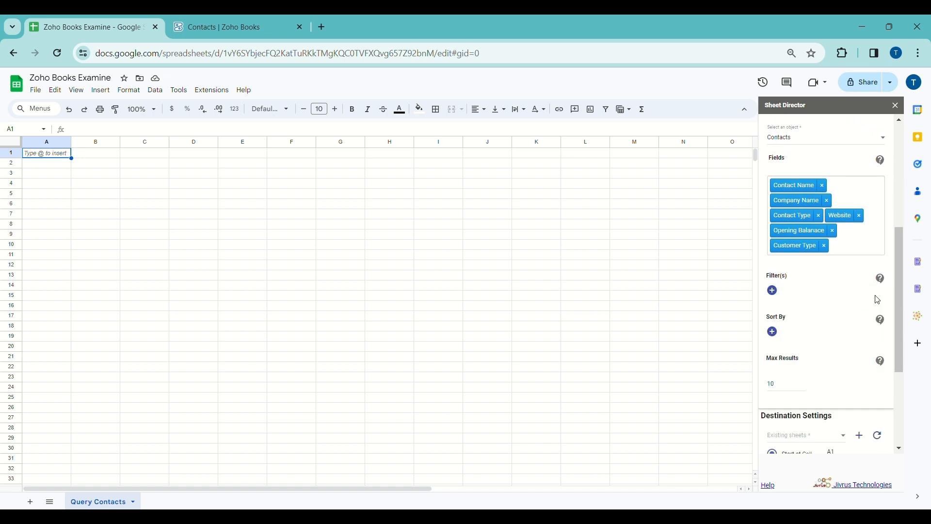
pyautogui.scroll(-1, 878, 299)
pyautogui.scroll(-1, 879, 299)
pyautogui.click(773, 243)
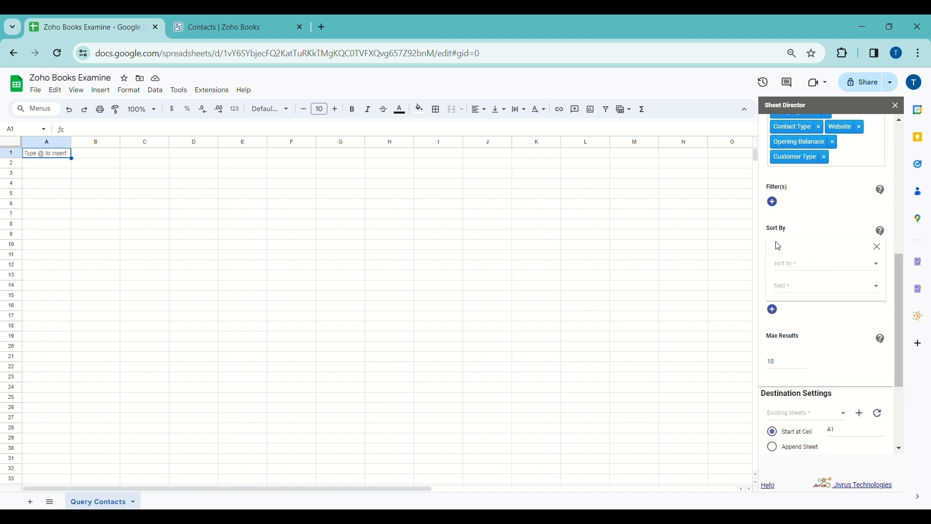
pyautogui.click(795, 271)
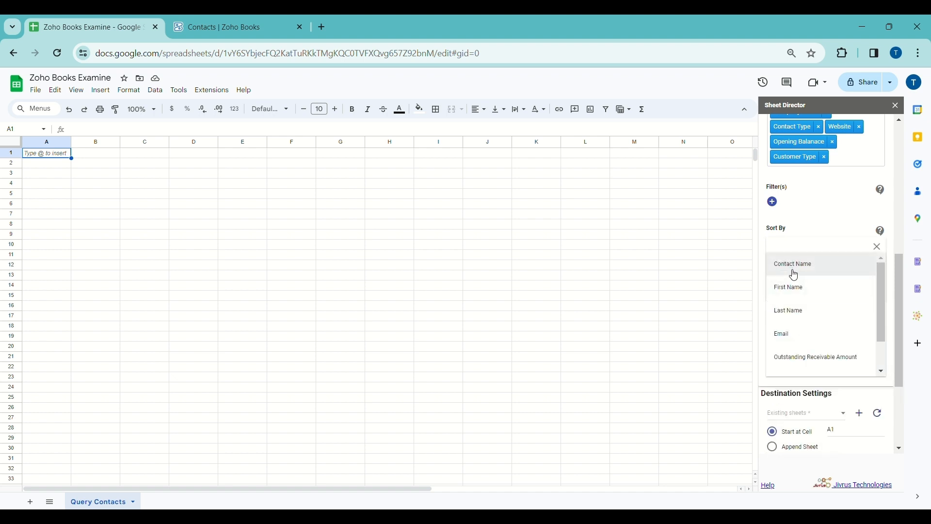
pyautogui.click(794, 275)
pyautogui.click(792, 289)
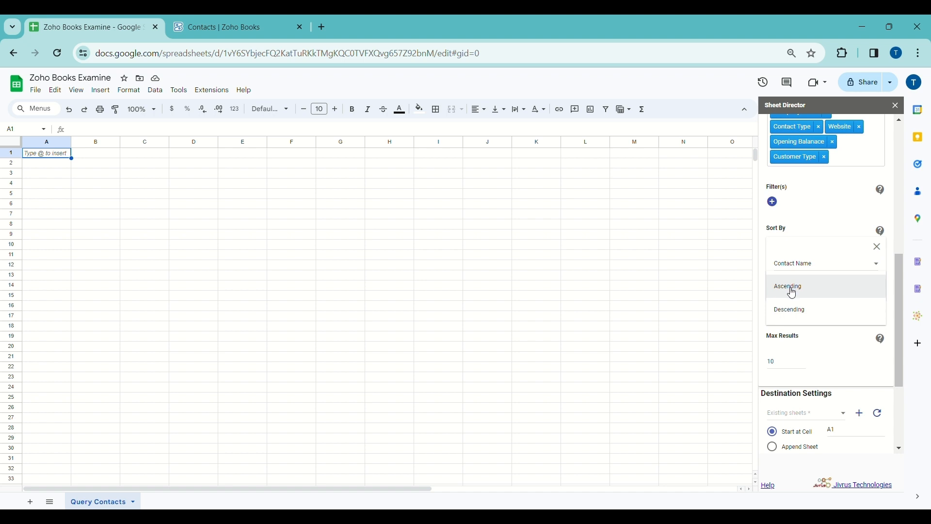
pyautogui.click(796, 310)
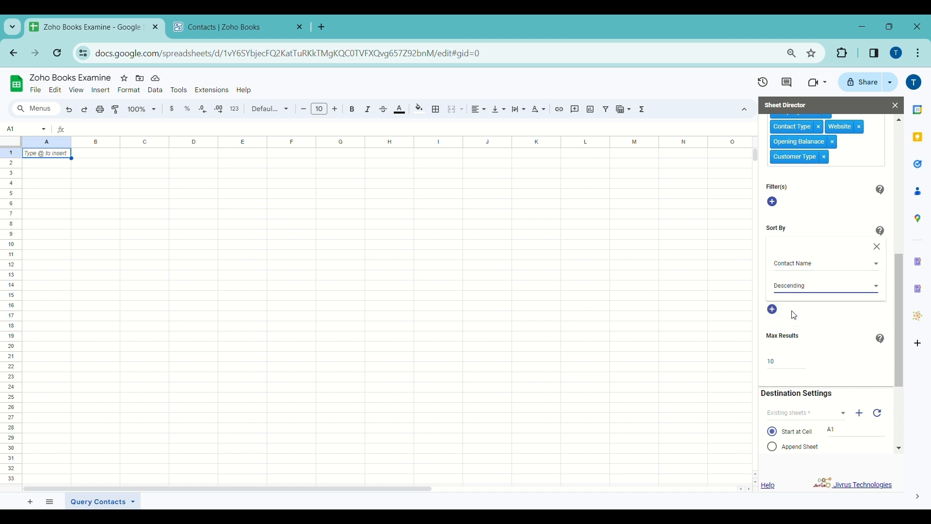
# - Limit the query to 25 results and choose Query Contacts as the destination sheet
pyautogui.scroll(-2, 795, 316)
pyautogui.doubleClick(780, 292)
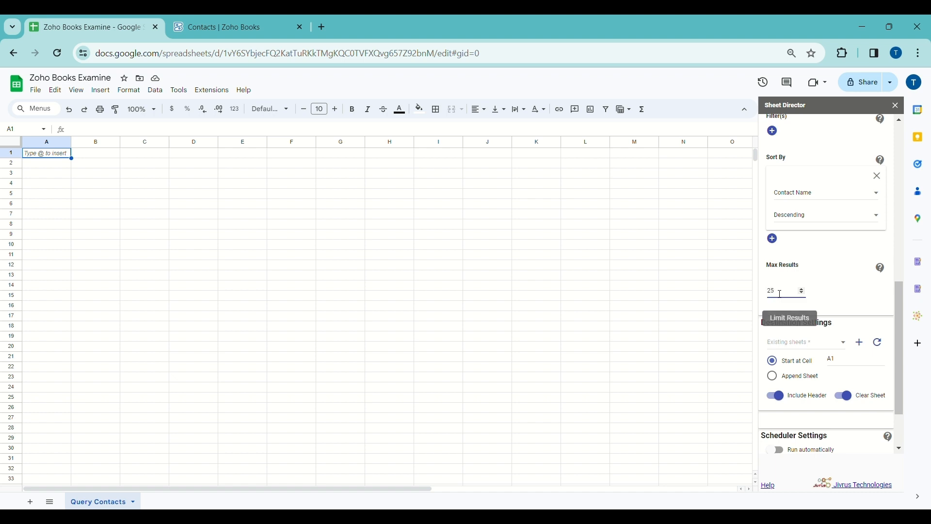
pyautogui.scroll(-1, 808, 293)
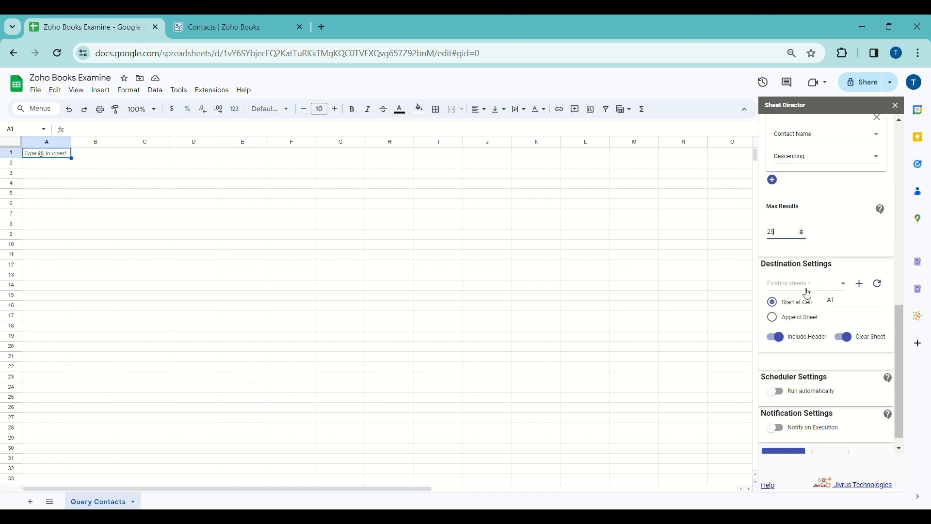
pyautogui.click(808, 294)
pyautogui.click(808, 294)
pyautogui.scroll(-1, 808, 294)
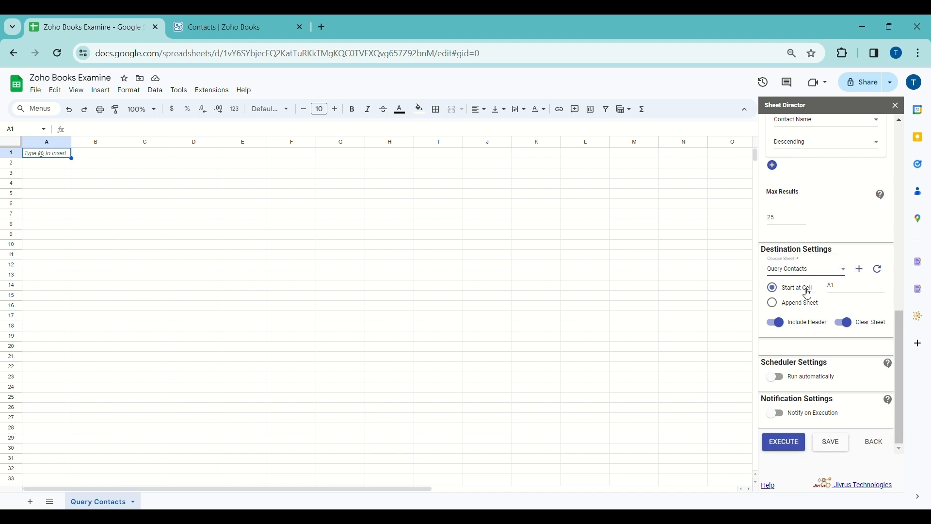
pyautogui.click(850, 294)
pyautogui.click(860, 269)
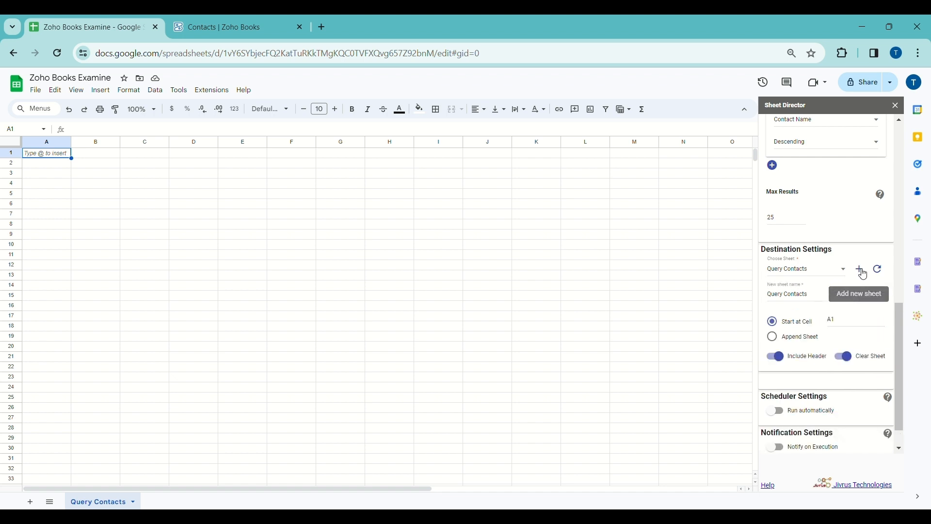
pyautogui.click(873, 293)
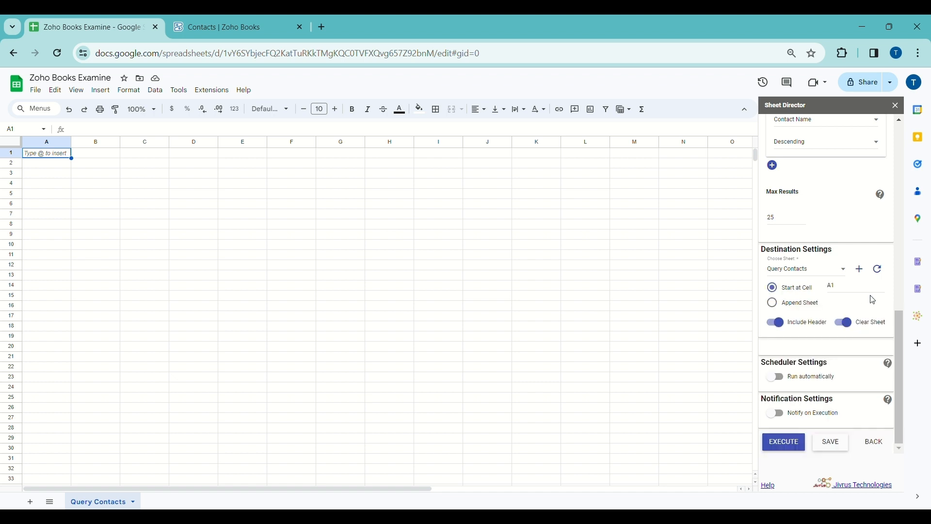
pyautogui.click(779, 326)
pyautogui.click(782, 325)
pyautogui.click(853, 325)
pyautogui.click(854, 326)
# - Execute the query service and widen the Company Name column in the sheet
pyautogui.click(796, 446)
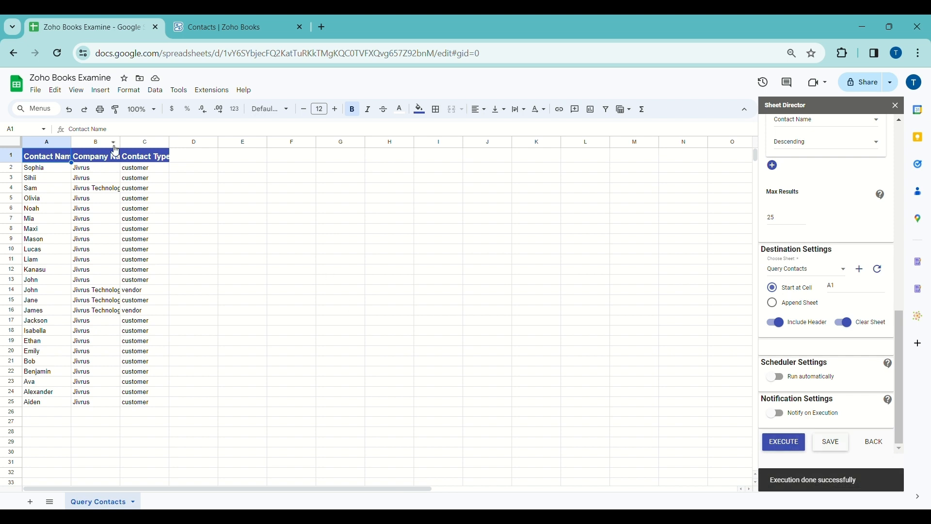
pyautogui.moveTo(121, 146); pyautogui.dragTo(141, 141)
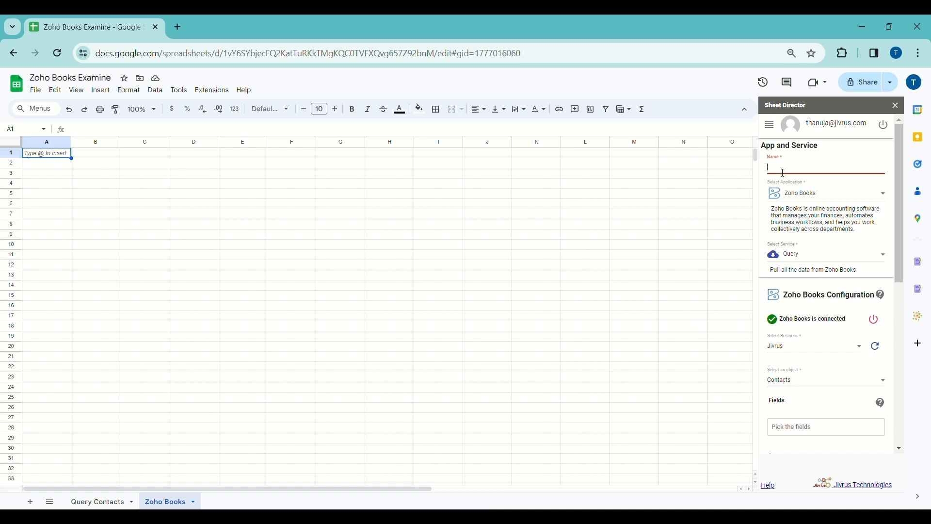
# - Name the new service "Zoho books Post Service" and set its service type to Post
pyautogui.write('Zoho books Post Service')
pyautogui.click(827, 259)
# - Apply the ready-made template for the Contacts entity to the post service
pyautogui.scroll(-1, 828, 373)
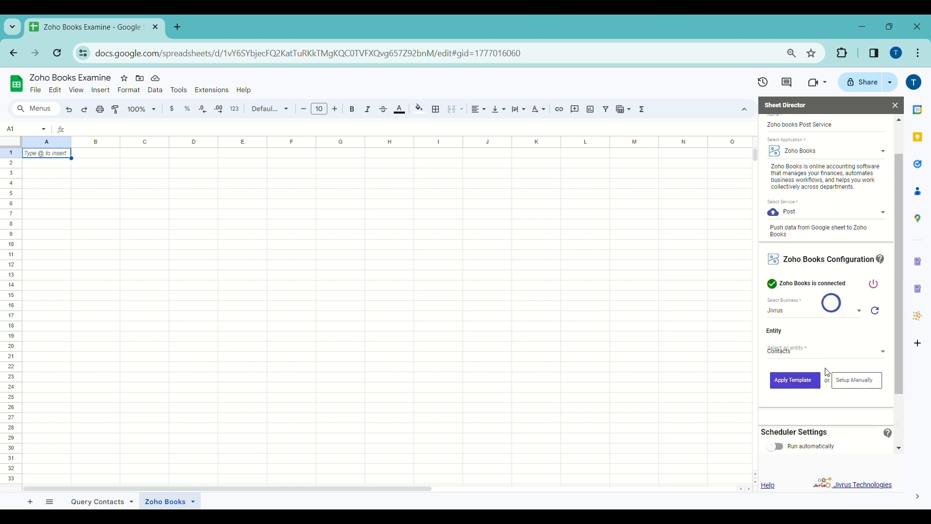
pyautogui.scroll(-2, 817, 352)
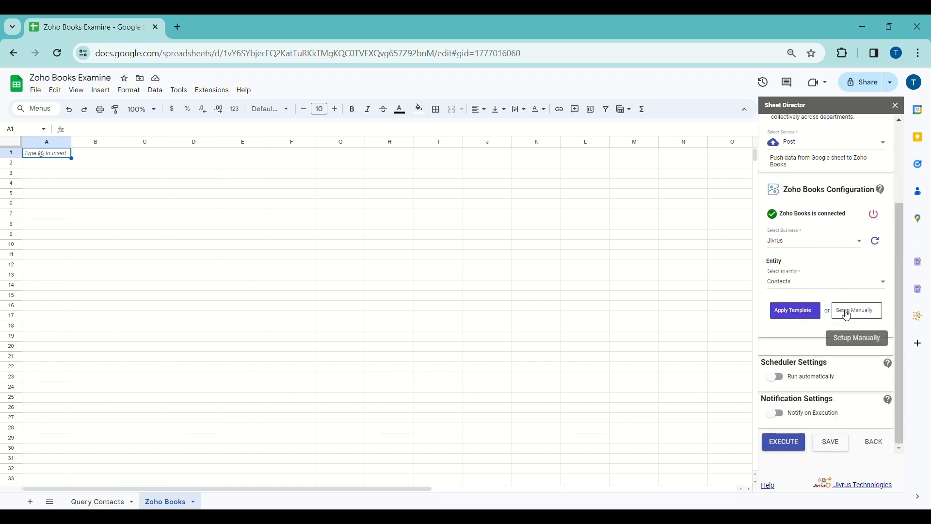
pyautogui.click(798, 317)
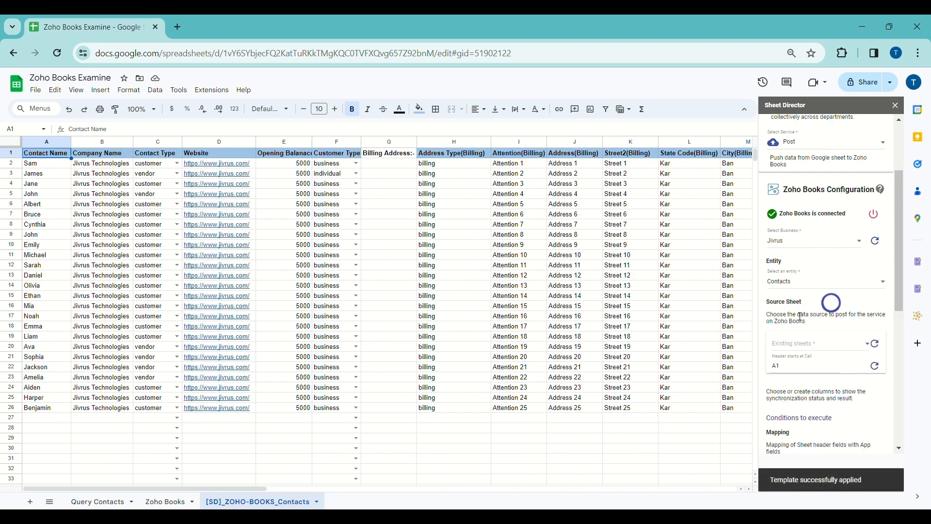
# - Examine the template's columns and source and result settings, keeping [SD] Status as the status column
pyautogui.scroll(-2, 800, 317)
pyautogui.scroll(-4, 800, 316)
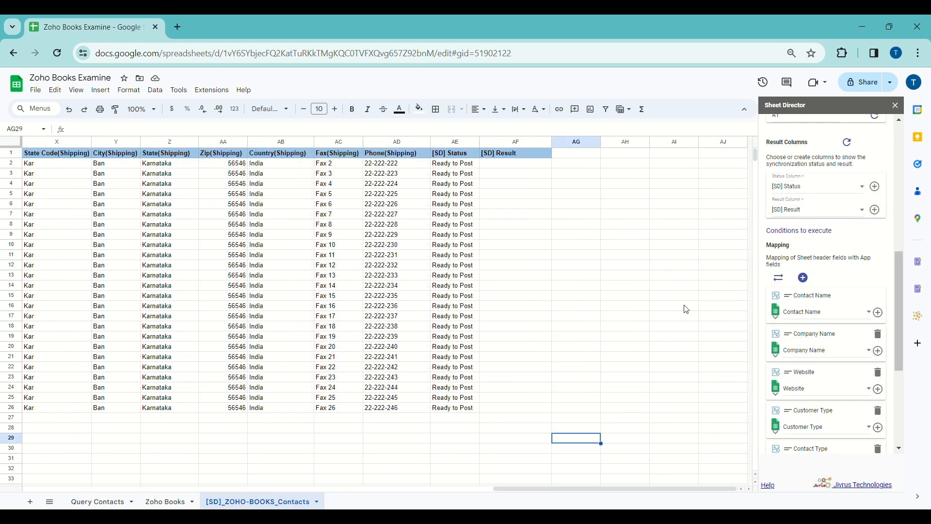
pyautogui.scroll(-1, 819, 353)
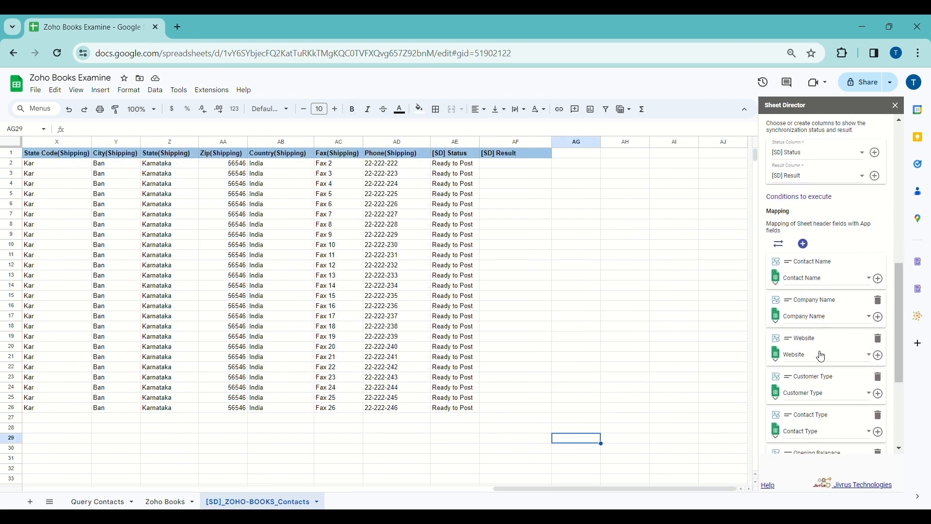
pyautogui.scroll(1, 821, 356)
pyautogui.scroll(1, 821, 357)
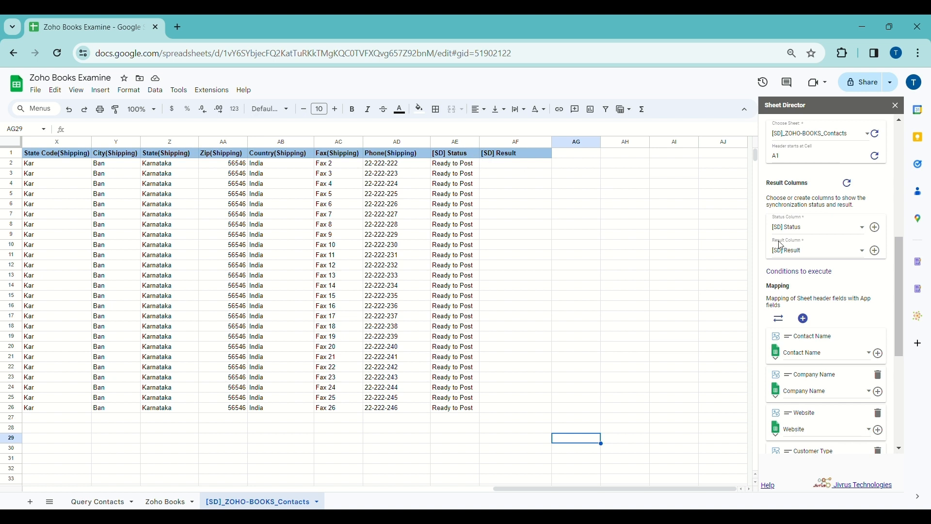
pyautogui.scroll(-2, 797, 234)
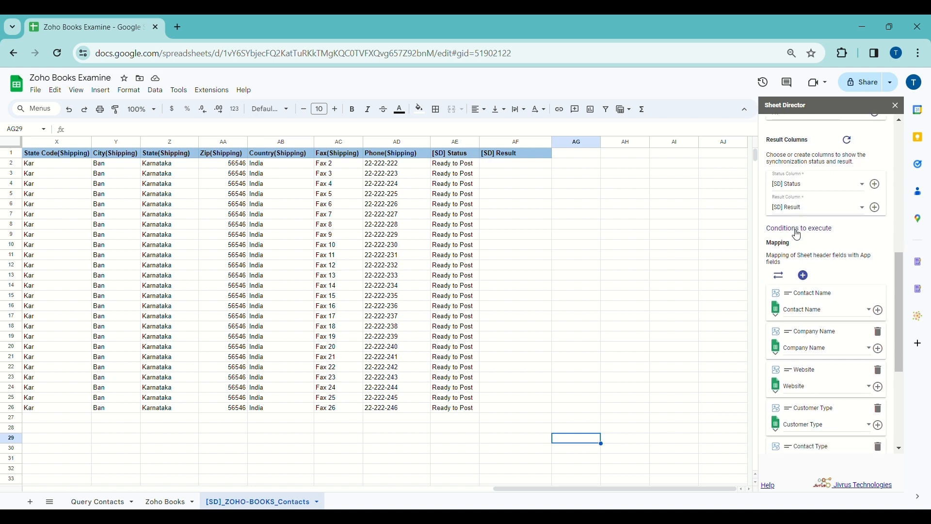
pyautogui.scroll(1, 797, 234)
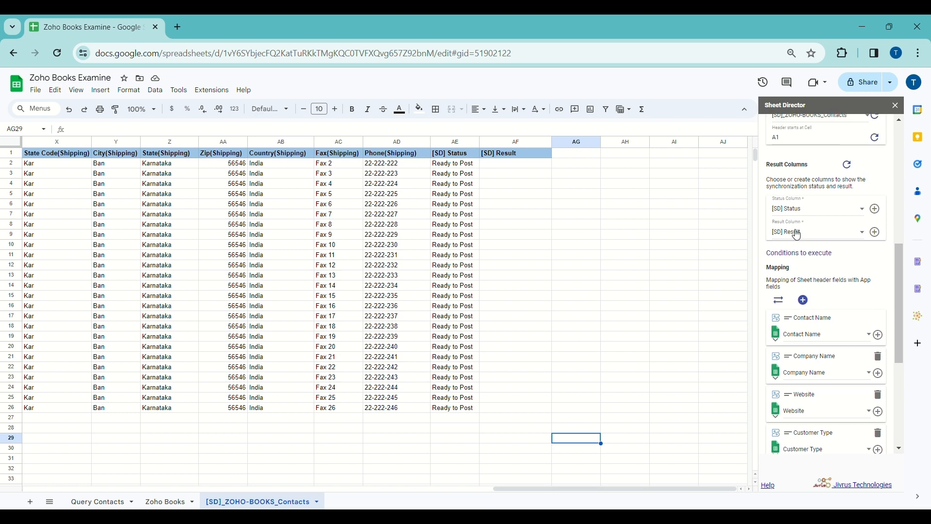
pyautogui.click(797, 211)
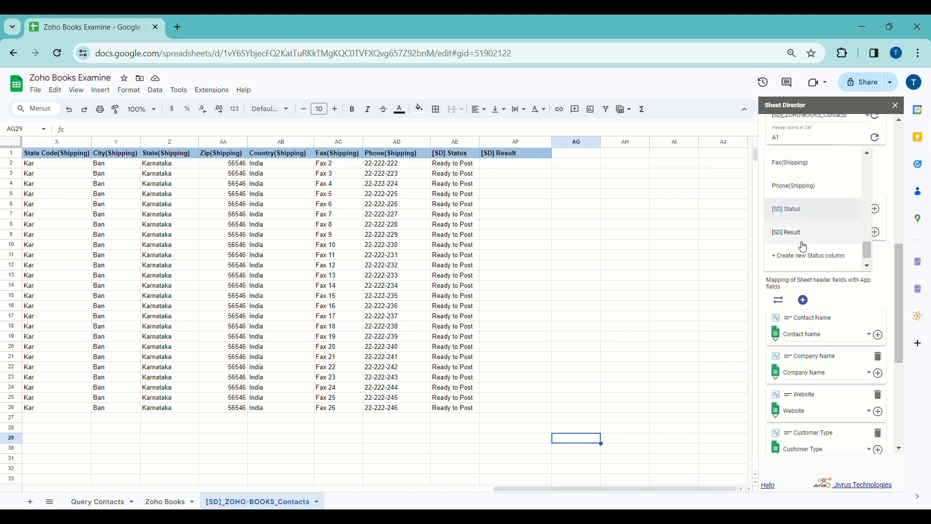
pyautogui.click(803, 214)
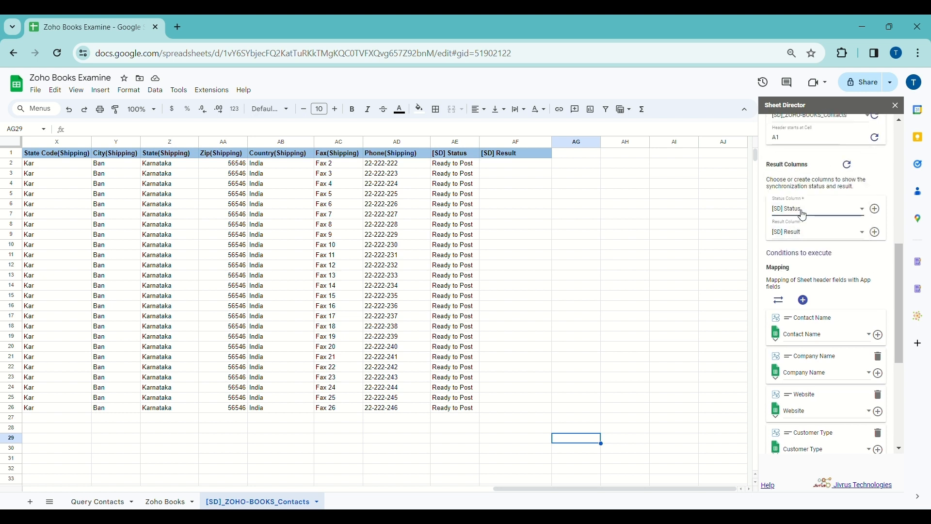
# - Examine the mapping of sheet headers to Zoho Books fields, including the Opening Balanace column choice
pyautogui.scroll(-3, 803, 215)
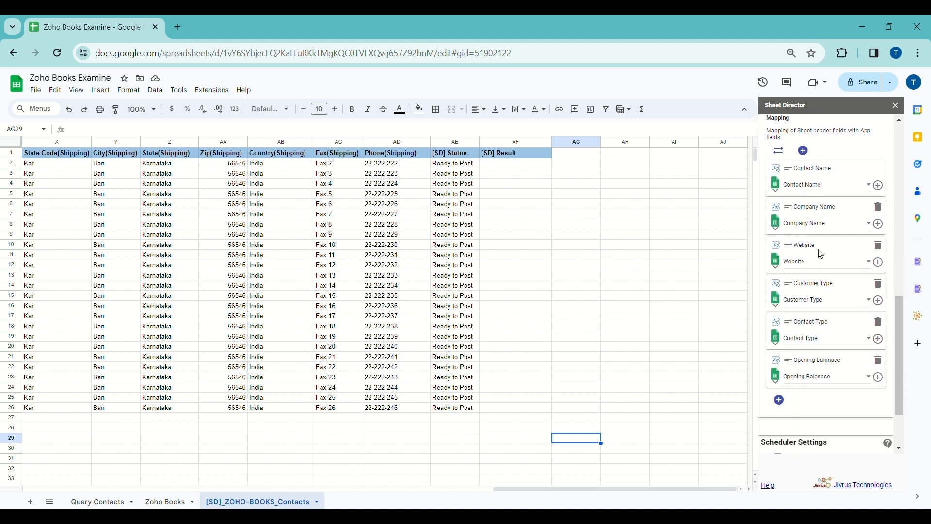
pyautogui.click(801, 381)
pyautogui.click(798, 380)
pyautogui.scroll(-3, 780, 402)
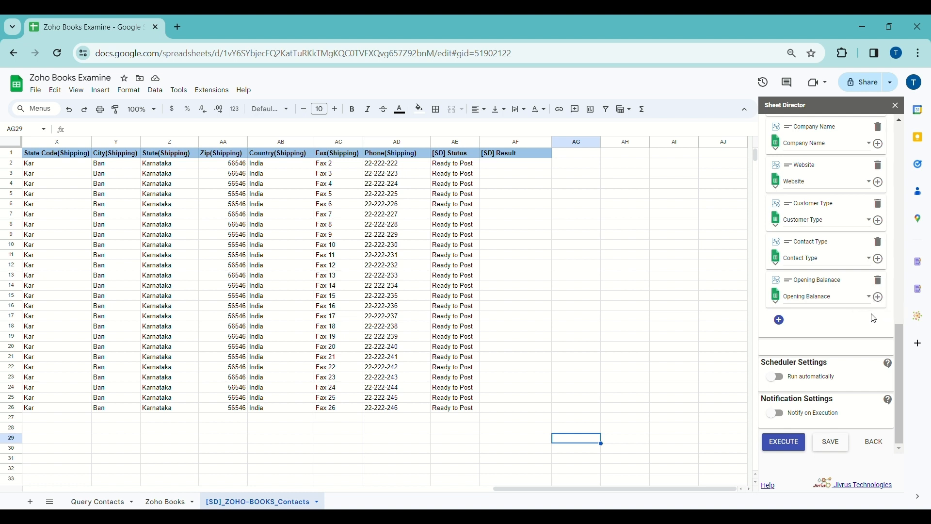
# - Execute the post service and post the ready contact records to Zoho Books
pyautogui.press('Left')
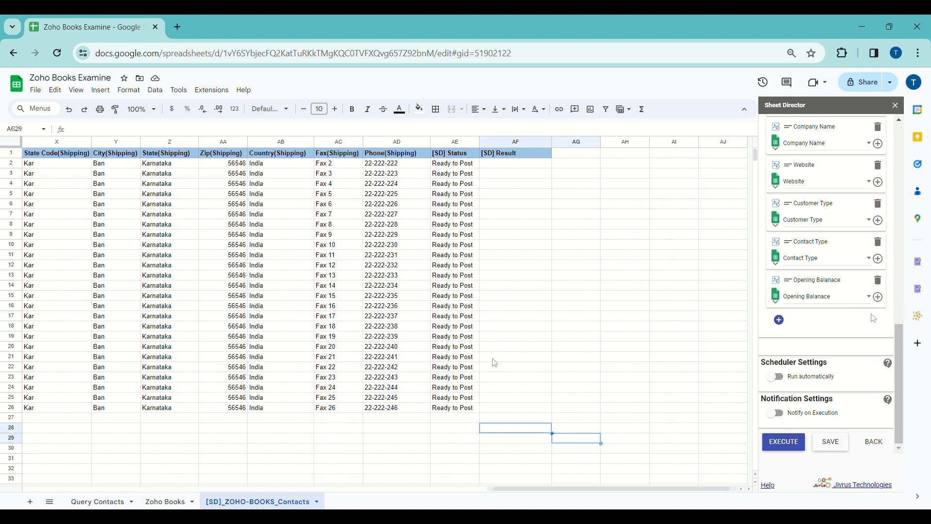
pyautogui.press('Up')
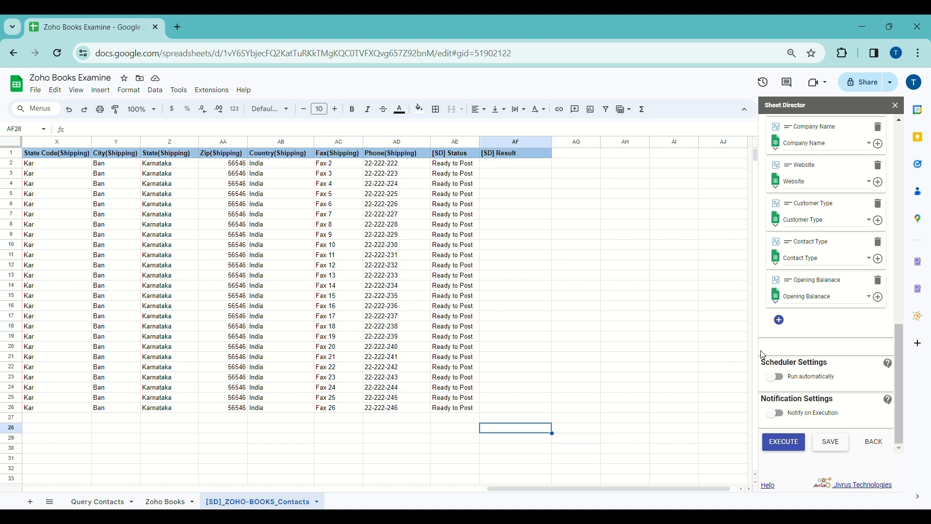
pyautogui.click(792, 446)
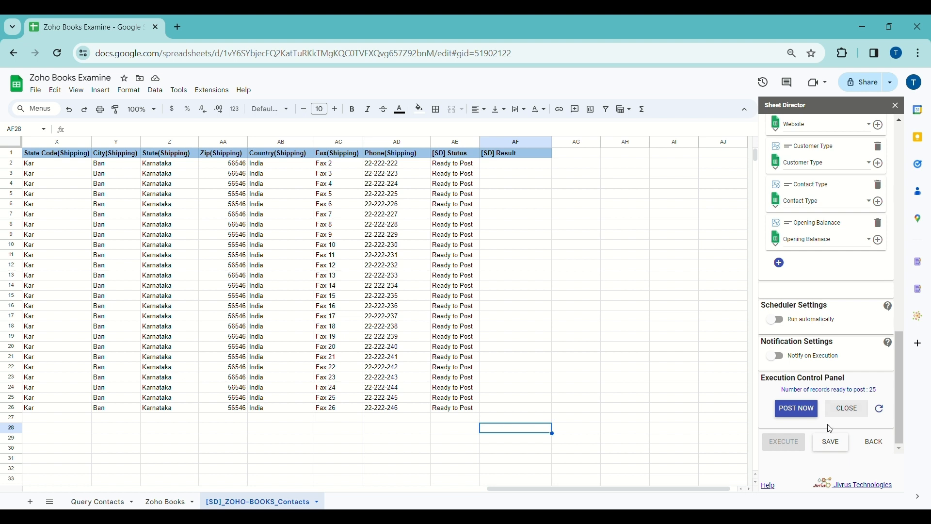
pyautogui.click(795, 411)
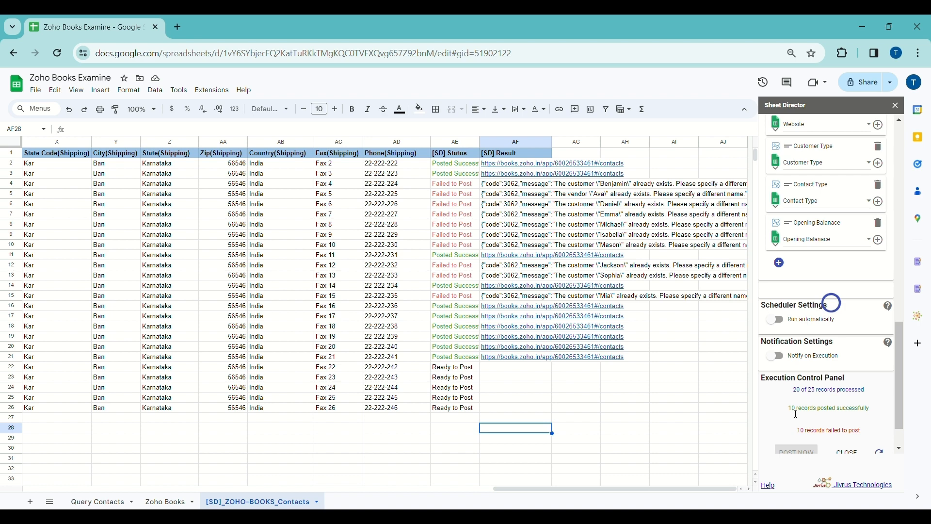
# - Check the posting results in the sheet, open a posted record's Zoho Books link and review the customer list
pyautogui.scroll(-5, 523, 160)
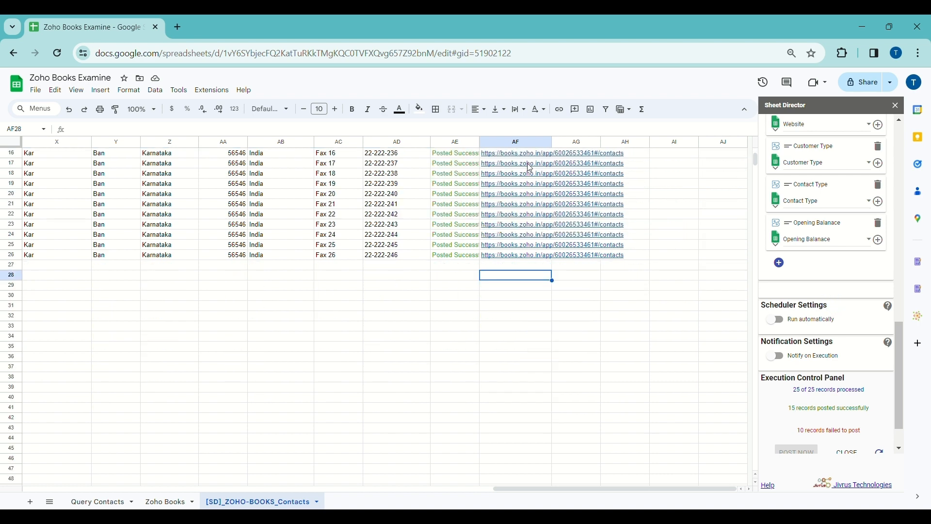
pyautogui.click(523, 160)
pyautogui.click(529, 170)
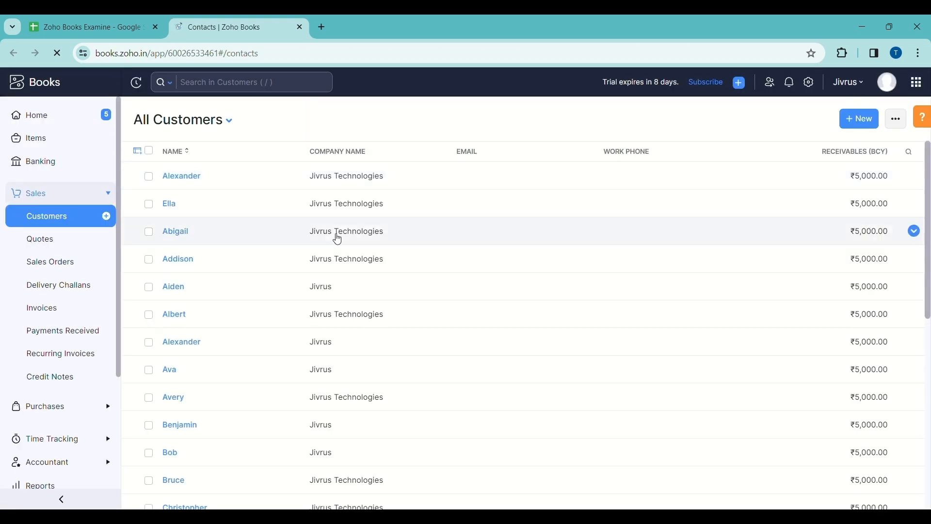
pyautogui.scroll(-8, 277, 312)
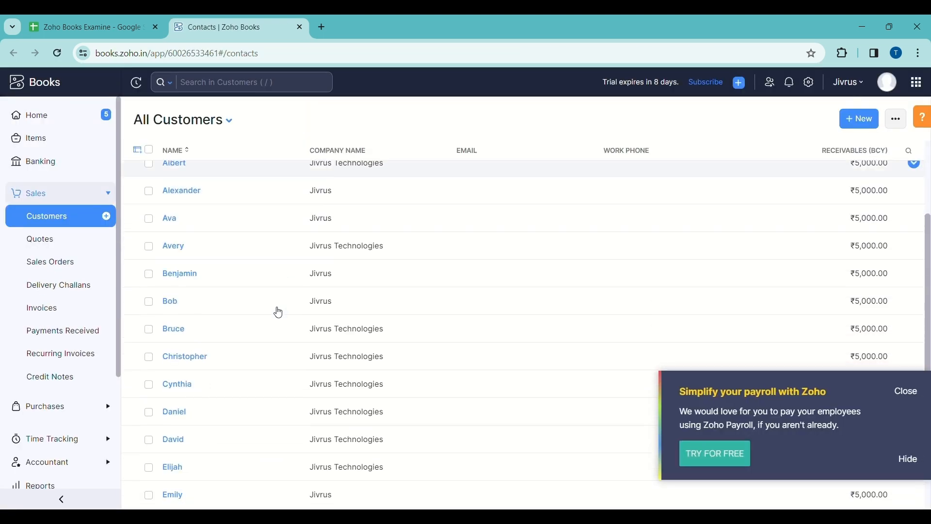
pyautogui.scroll(8, 278, 312)
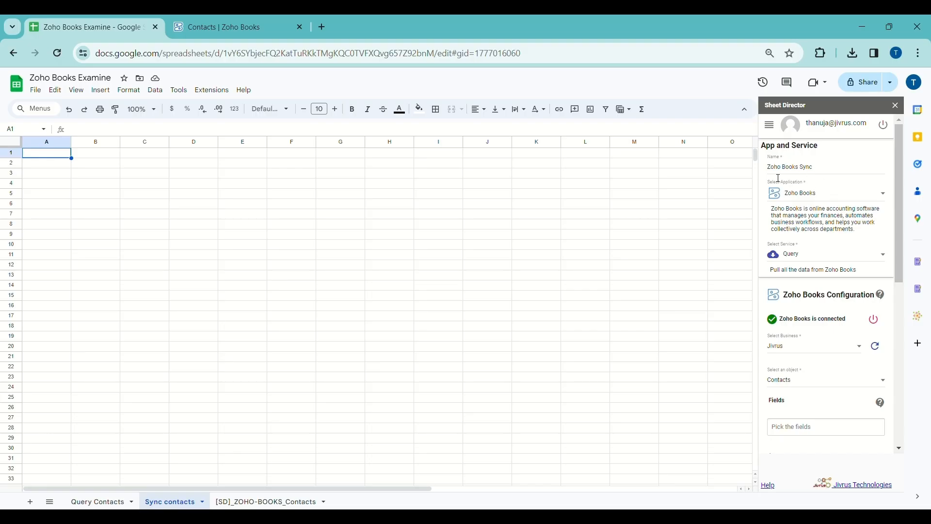
# - Set the service type of the Zoho Books Sync service to Synchronize
pyautogui.scroll(-1, 805, 207)
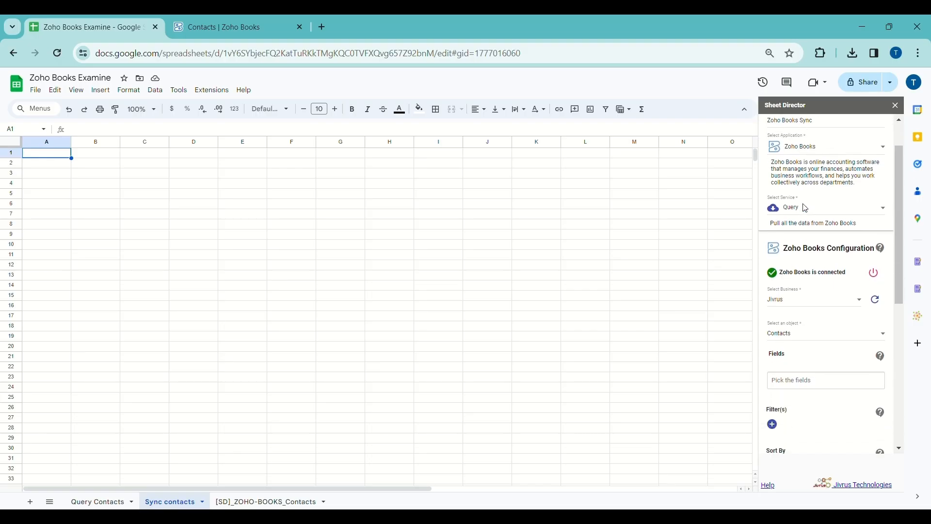
pyautogui.scroll(-1, 805, 208)
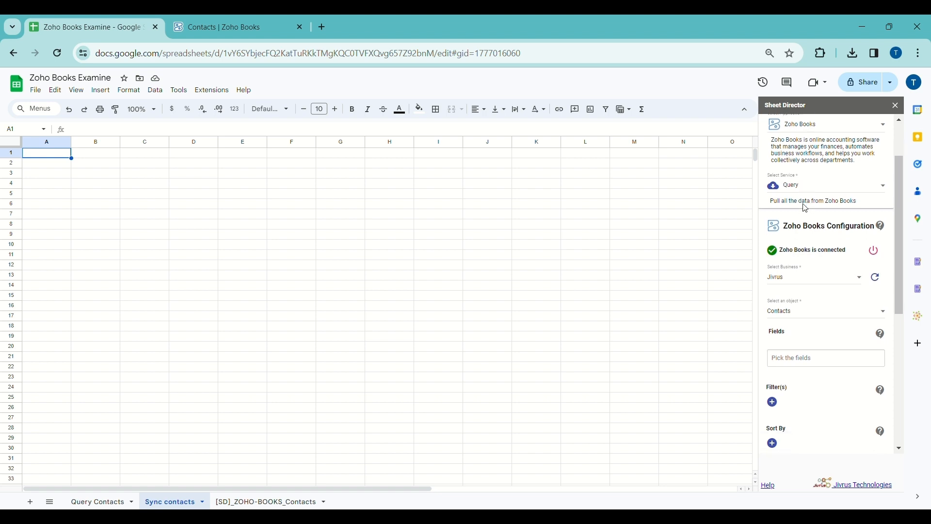
pyautogui.click(806, 188)
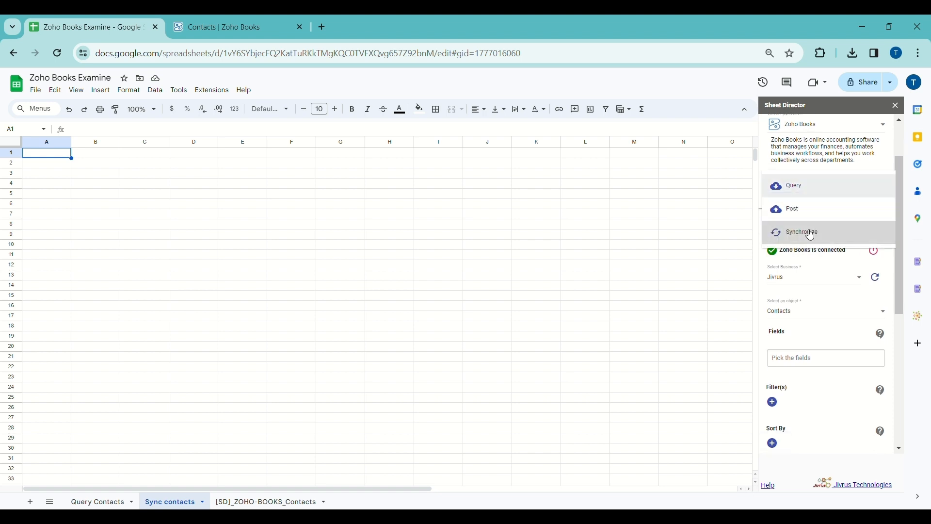
pyautogui.click(811, 235)
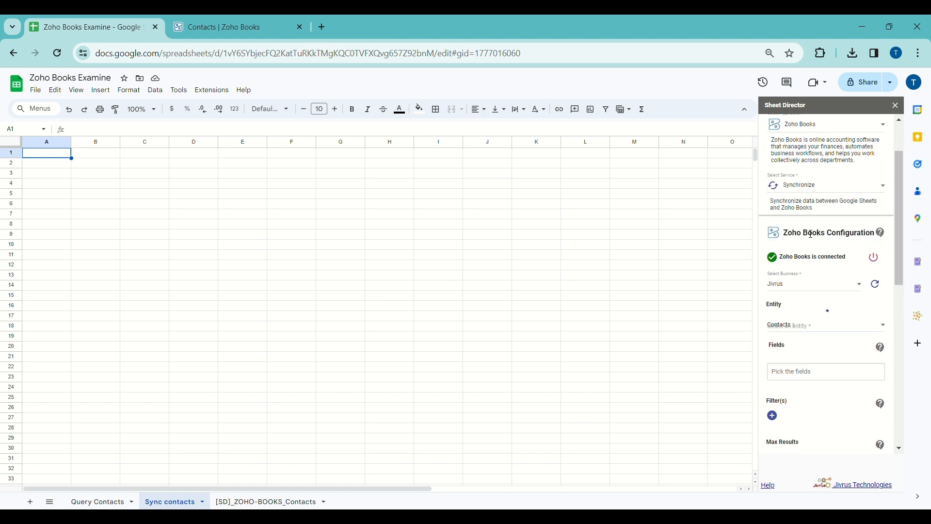
# - Pick Contact Id, Contact Name, Company Name and Contact Type as the fields to synchronize for the Contacts entity
pyautogui.scroll(-1, 807, 233)
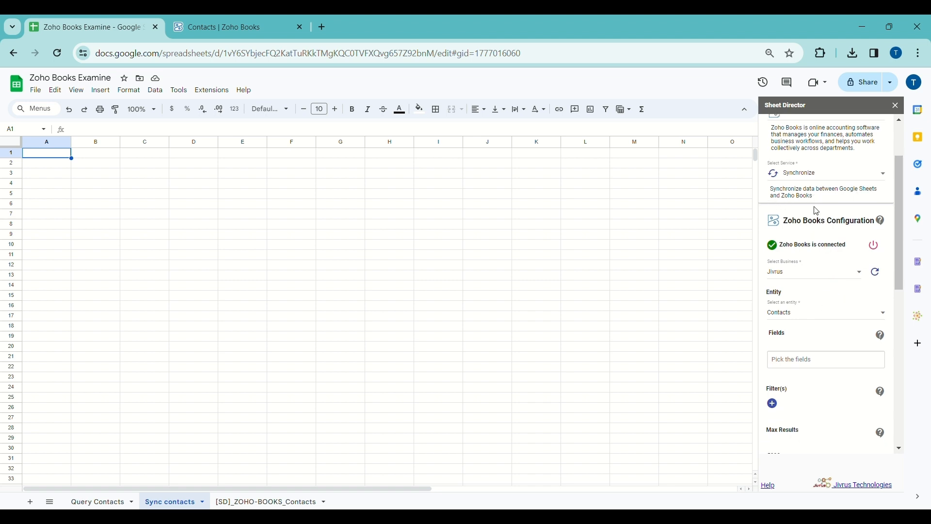
pyautogui.scroll(-2, 815, 207)
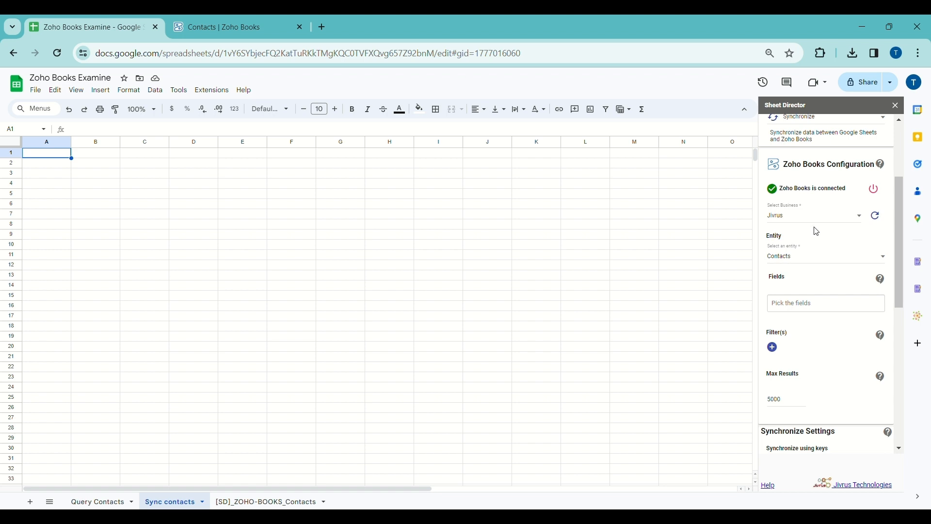
pyautogui.click(826, 241)
pyautogui.click(828, 243)
pyautogui.click(830, 286)
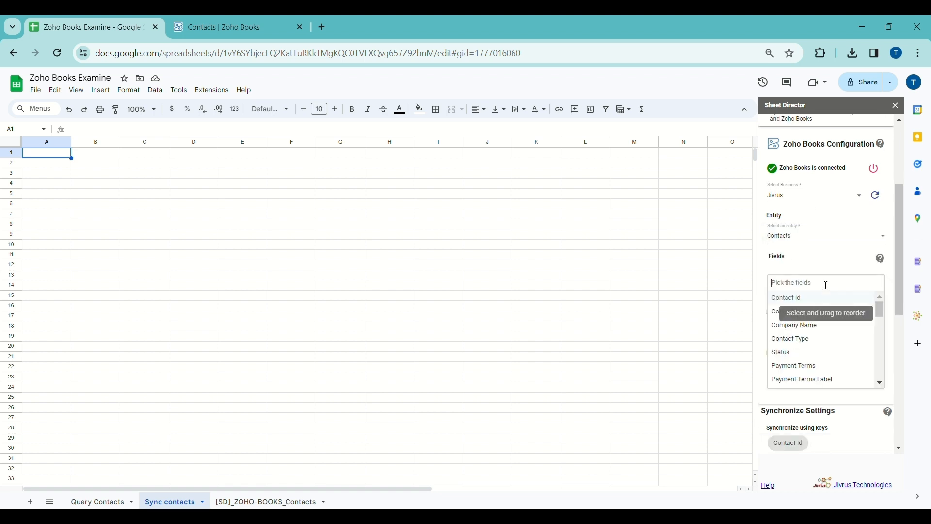
pyautogui.click(818, 302)
pyautogui.click(818, 303)
pyautogui.click(814, 306)
pyautogui.click(812, 314)
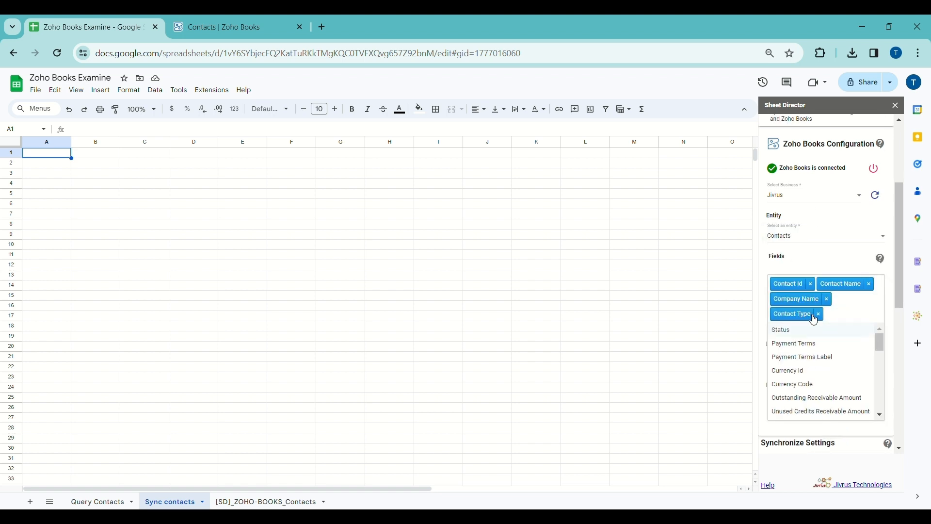
# - Add First Name and Last Name to the fields of the synchronize service
pyautogui.write('fies')
pyautogui.press('BackSpace')
pyautogui.press('BackSpace')
pyautogui.press('Return')
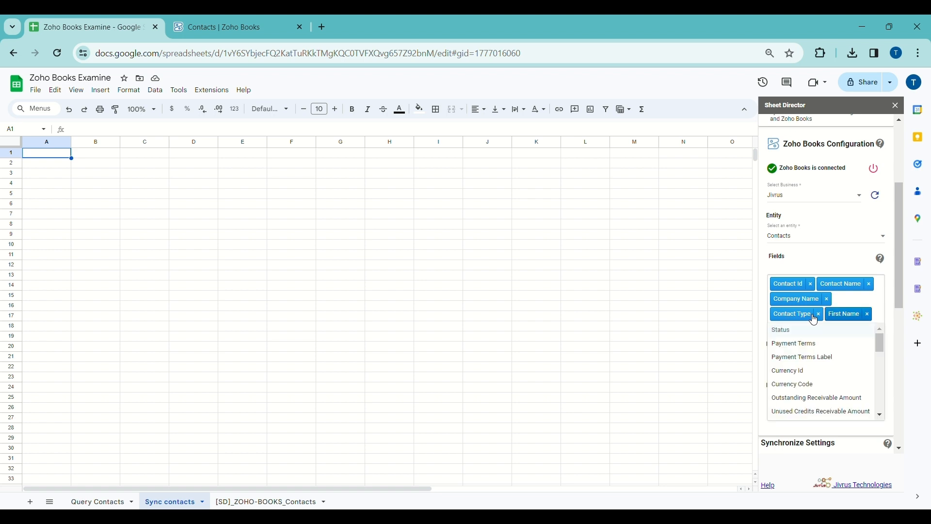
pyautogui.write('last')
pyautogui.press('Return')
pyautogui.click(818, 270)
pyautogui.scroll(-2, 819, 271)
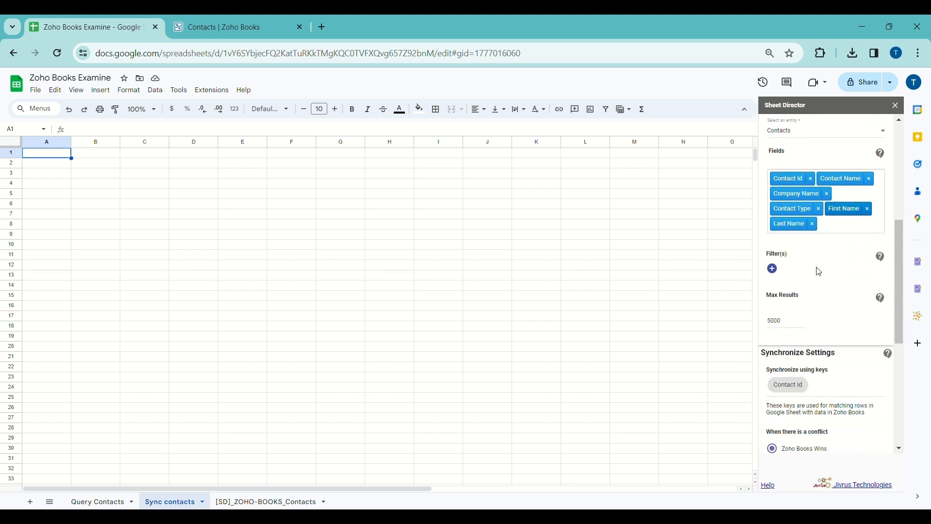
pyautogui.click(775, 269)
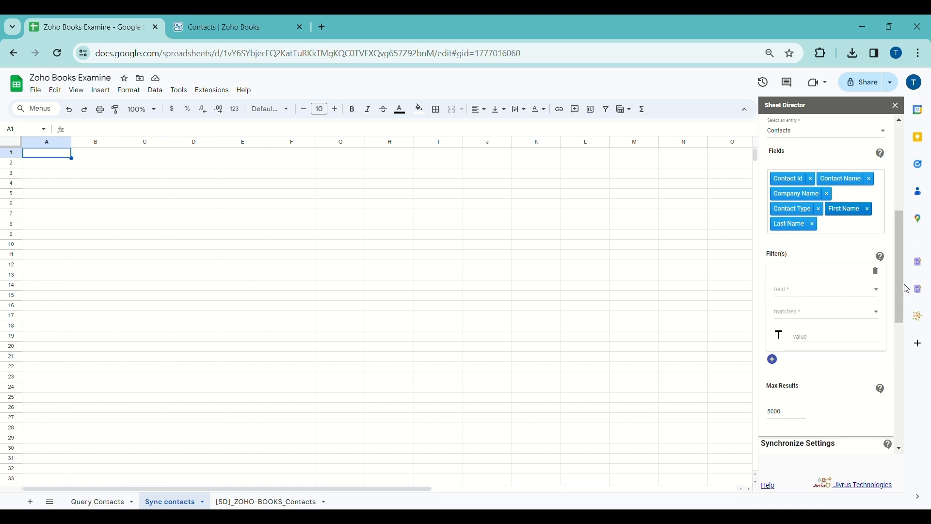
pyautogui.click(884, 275)
pyautogui.scroll(-1, 877, 268)
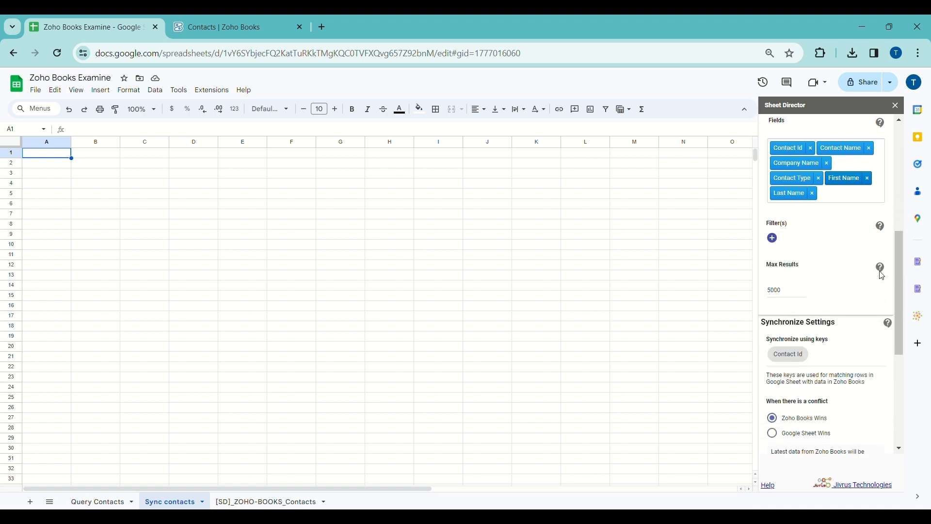
# - Set the maximum results of the synchronize service to 25
pyautogui.click(790, 262)
pyautogui.doubleClick(791, 263)
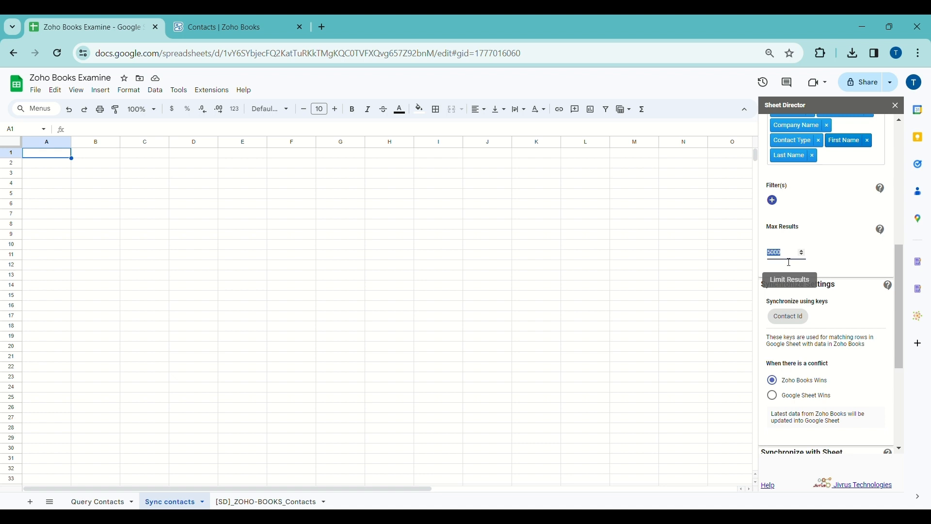
pyautogui.write('25')
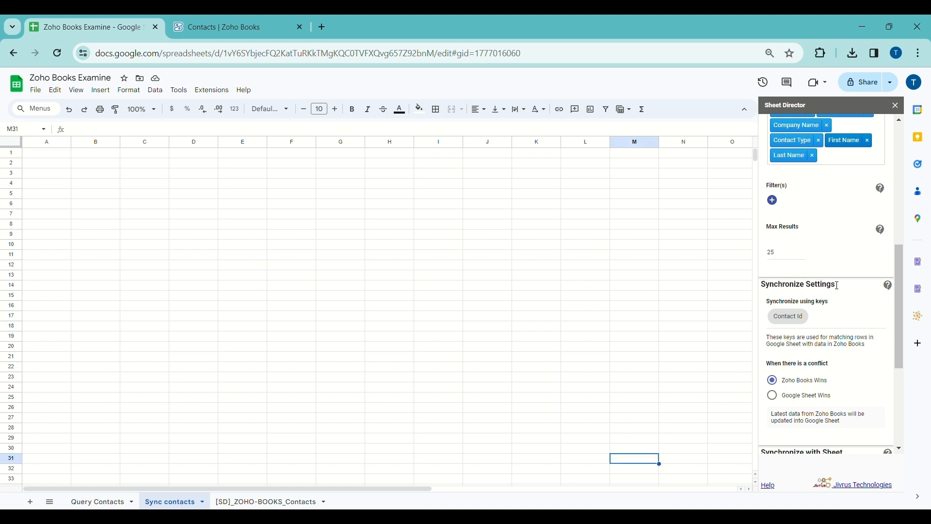
# - Keep Contact Id as the synchronization key and set the conflict rule to Google Sheet Wins
pyautogui.scroll(-1, 837, 286)
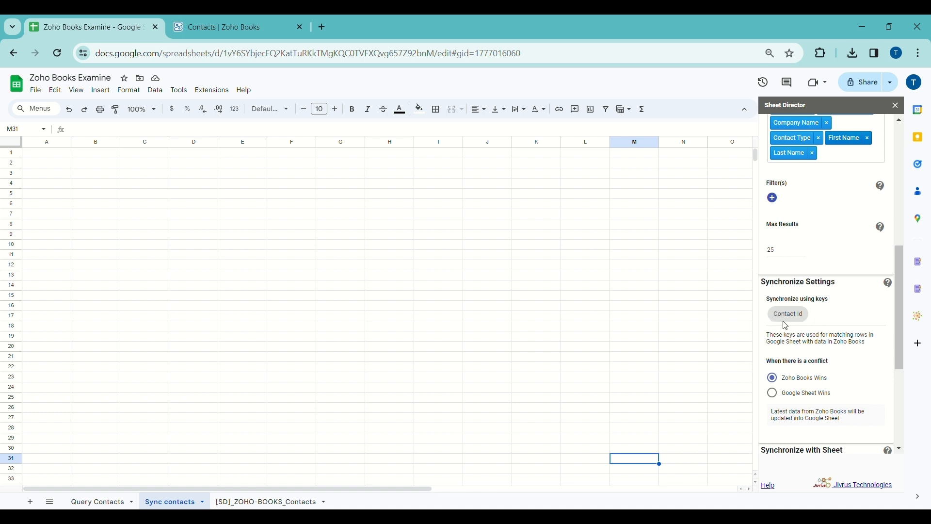
pyautogui.scroll(1, 806, 323)
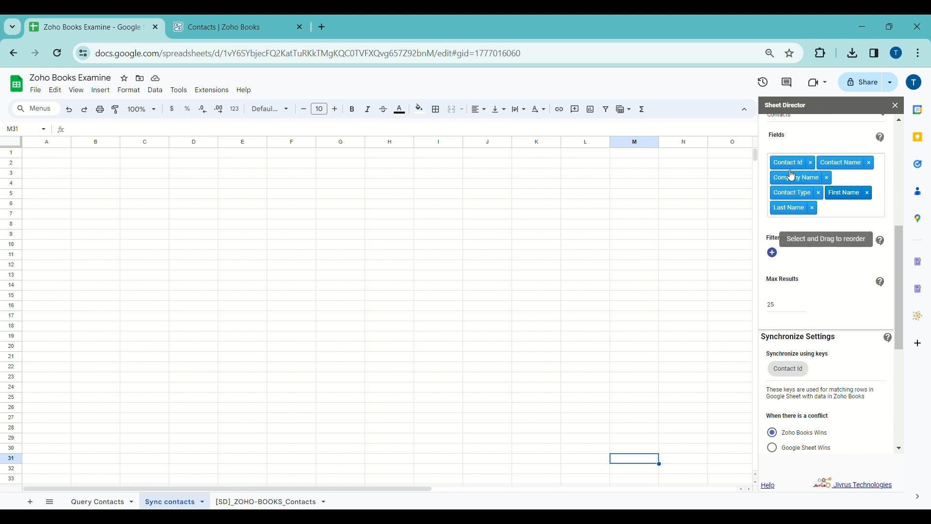
pyautogui.scroll(-1, 812, 253)
pyautogui.scroll(-3, 813, 253)
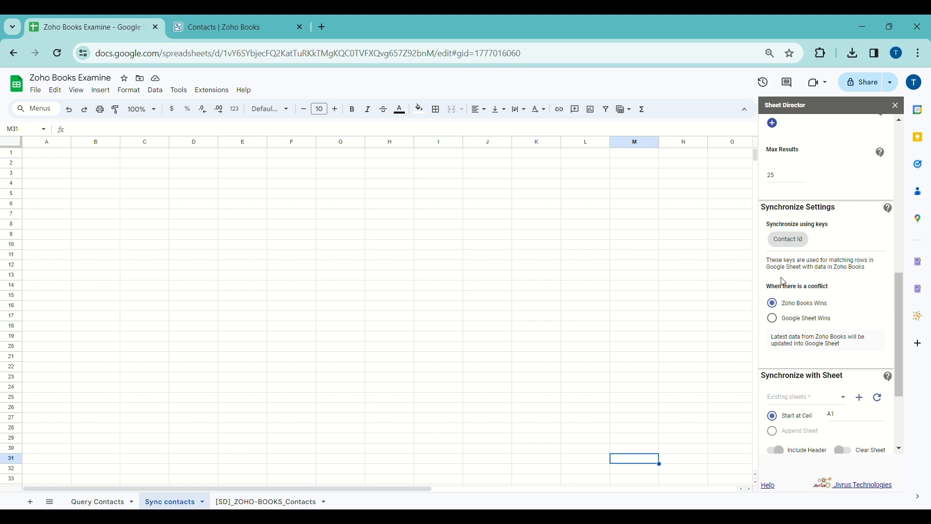
pyautogui.scroll(-1, 784, 281)
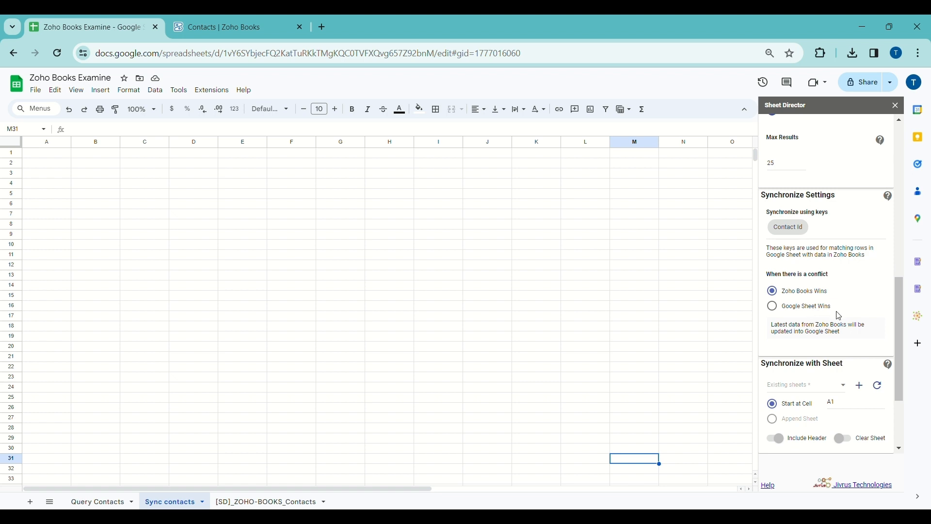
pyautogui.click(813, 309)
pyautogui.click(776, 292)
pyautogui.click(781, 316)
# - Choose the Sync contacts sheet as the sheet to synchronize with
pyautogui.scroll(-2, 823, 316)
pyautogui.click(815, 303)
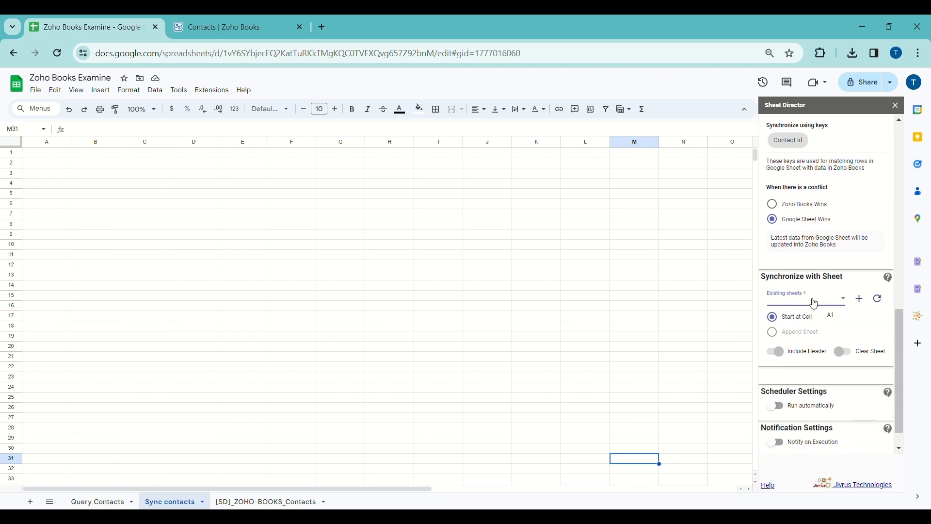
pyautogui.click(807, 323)
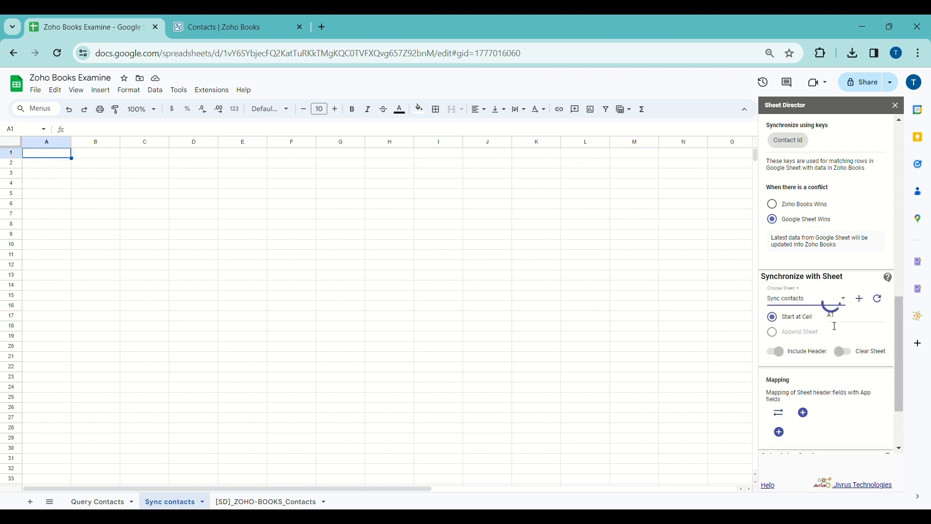
# - Execute the synchronization and get the contact records from Zoho Books into the empty sheet first
pyautogui.scroll(-2, 846, 325)
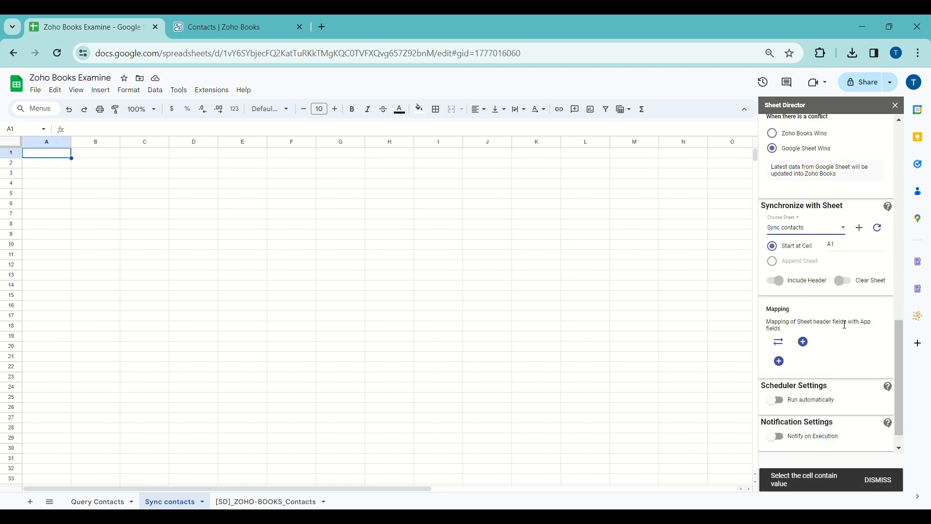
pyautogui.scroll(-1, 846, 325)
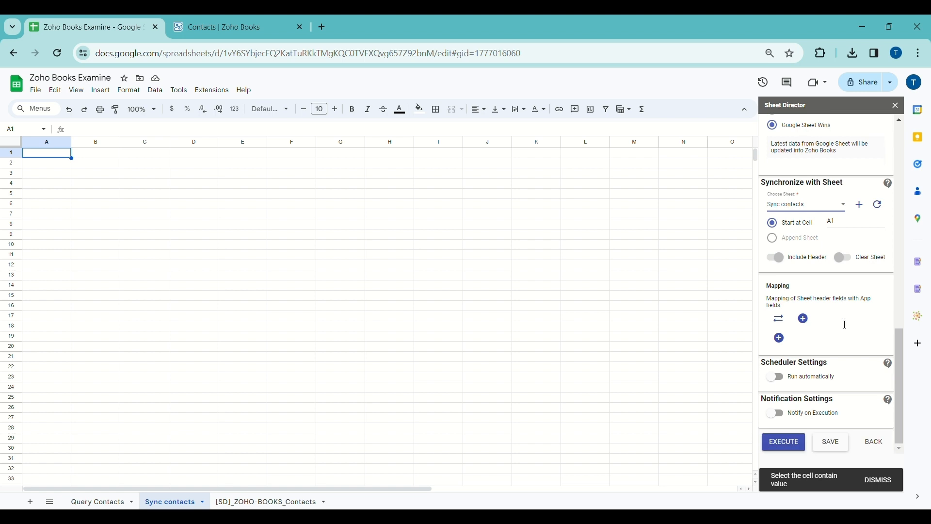
pyautogui.click(791, 447)
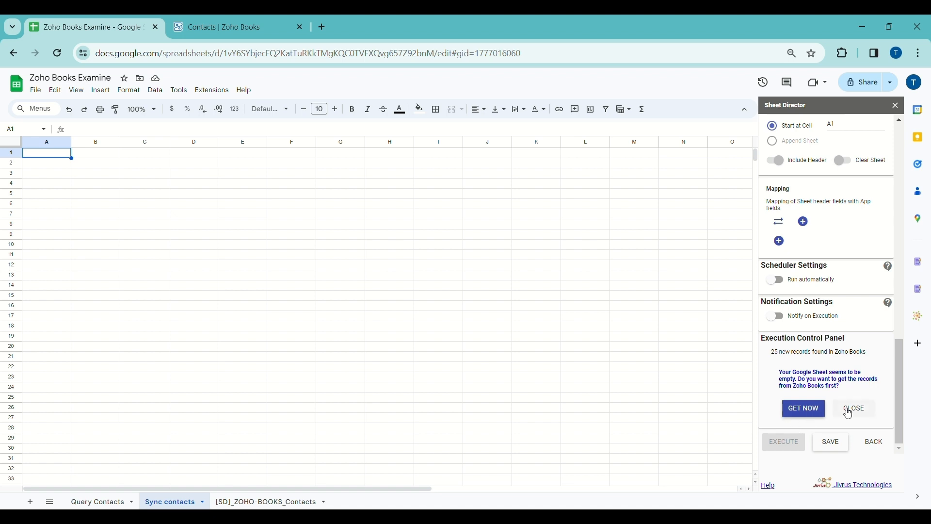
pyautogui.click(806, 415)
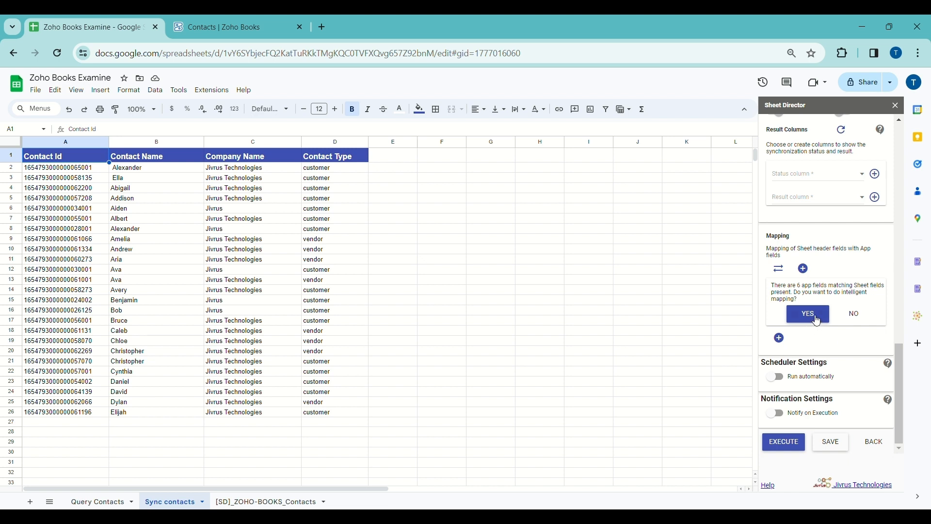
# - Accept the intelligent mapping of matching fields and remove the unmapped First Name and Last Name fields
pyautogui.click(818, 321)
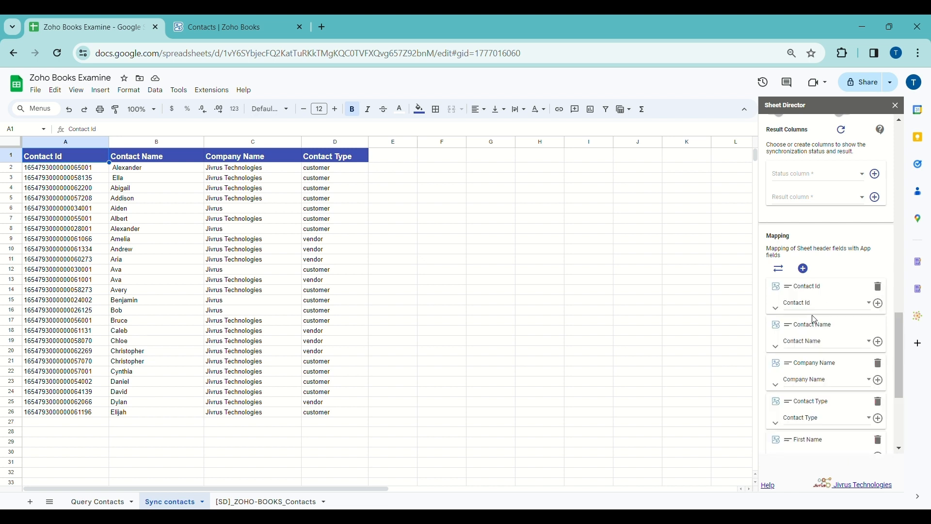
pyautogui.scroll(-3, 815, 320)
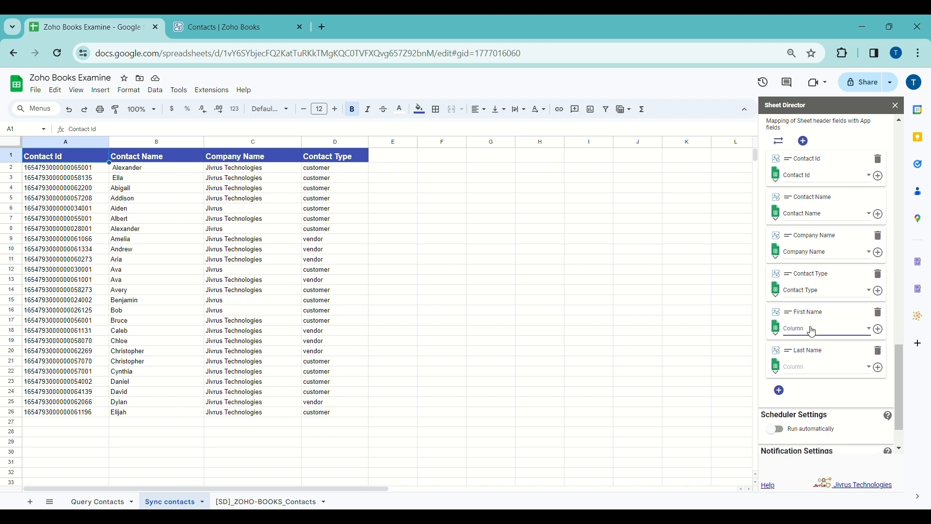
pyautogui.click(814, 331)
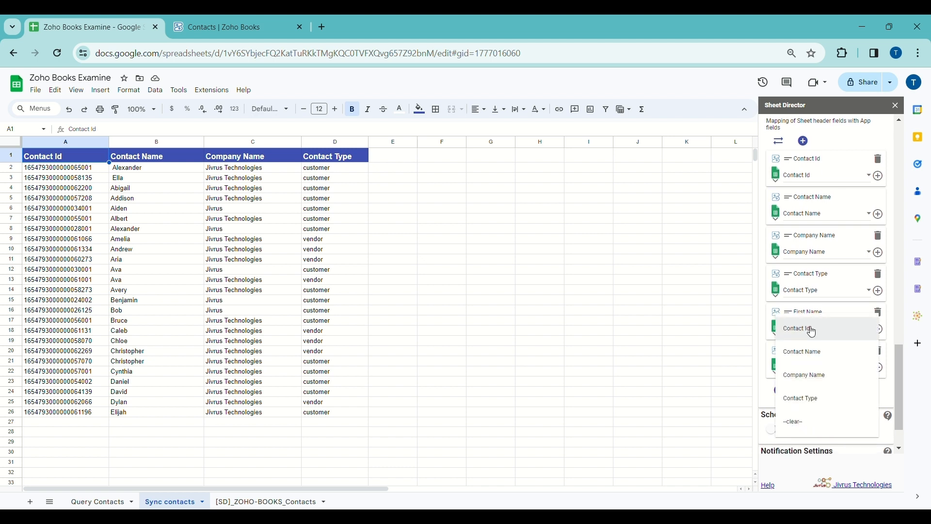
pyautogui.click(828, 308)
pyautogui.scroll(-1, 827, 308)
pyautogui.scroll(-2, 828, 309)
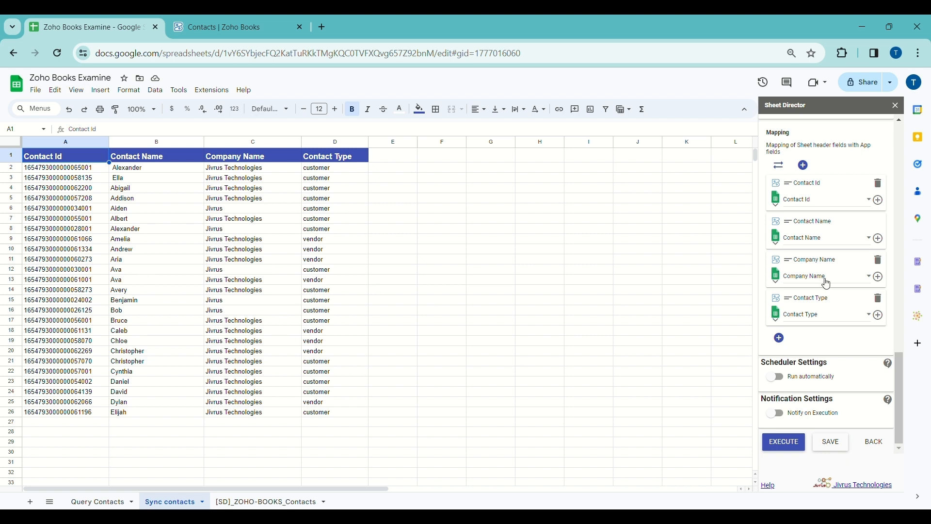
# - Create new status and result columns in the sheet for the synchronization outcome
pyautogui.scroll(4, 827, 284)
pyautogui.scroll(1, 827, 283)
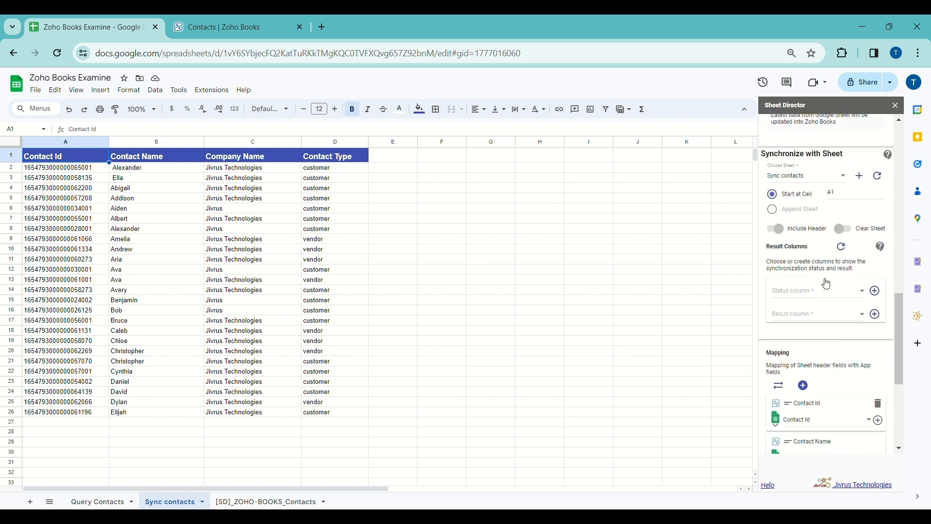
pyautogui.click(877, 293)
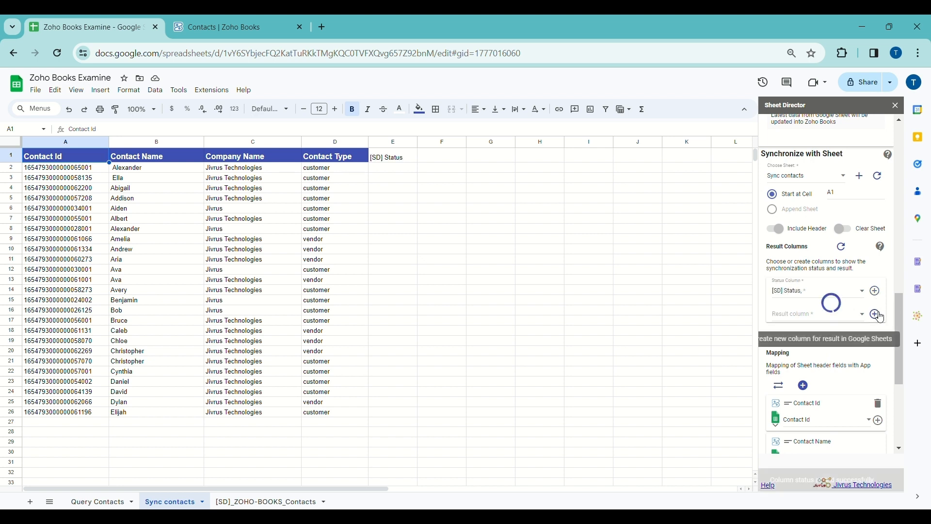
pyautogui.click(877, 315)
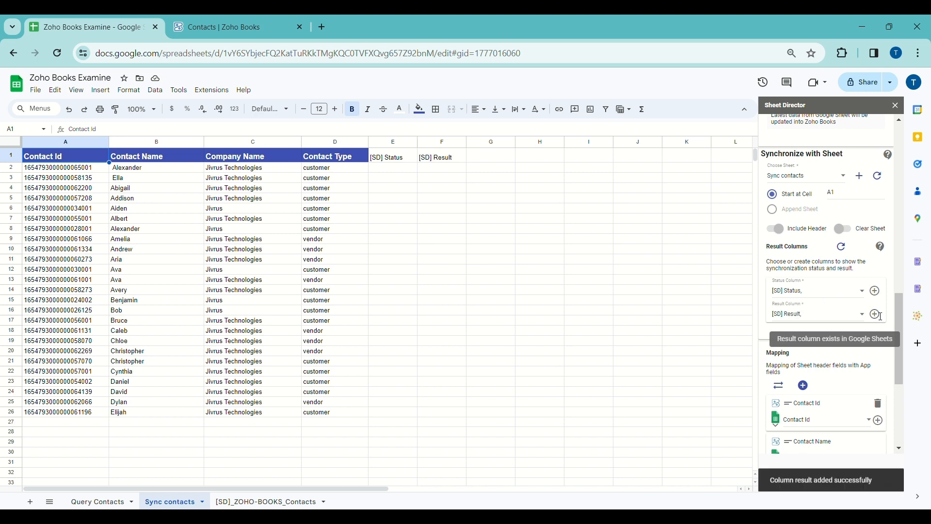
# - Replace the contact names in cells B2, B3 and B4 with new names
pyautogui.click(143, 168)
pyautogui.write('Deepa')
pyautogui.press('Return')
pyautogui.write('Sham')
pyautogui.press('Return')
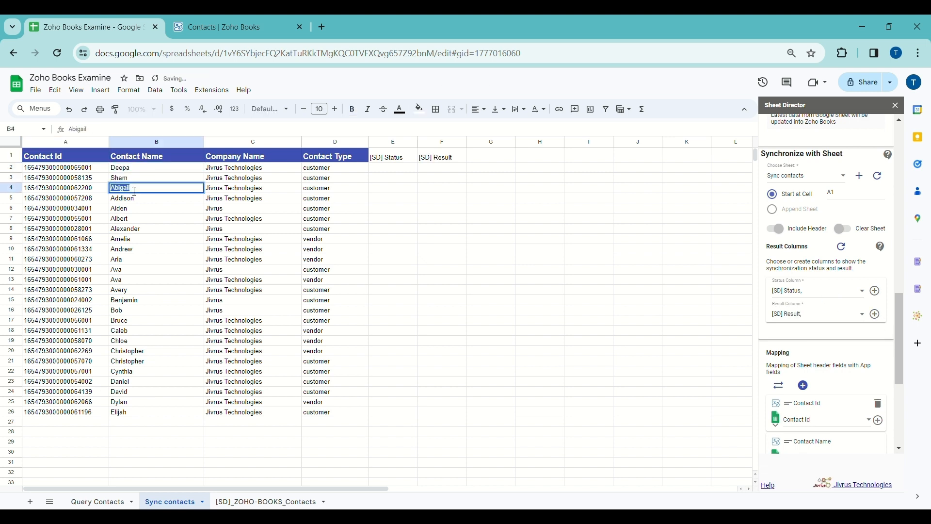
pyautogui.press('BackSpace')
pyautogui.write('Yuktha')
# - Change the company name in C2 to Wipro and in C3 and C4 to Jivrus
pyautogui.click(215, 169)
pyautogui.write('Wipro')
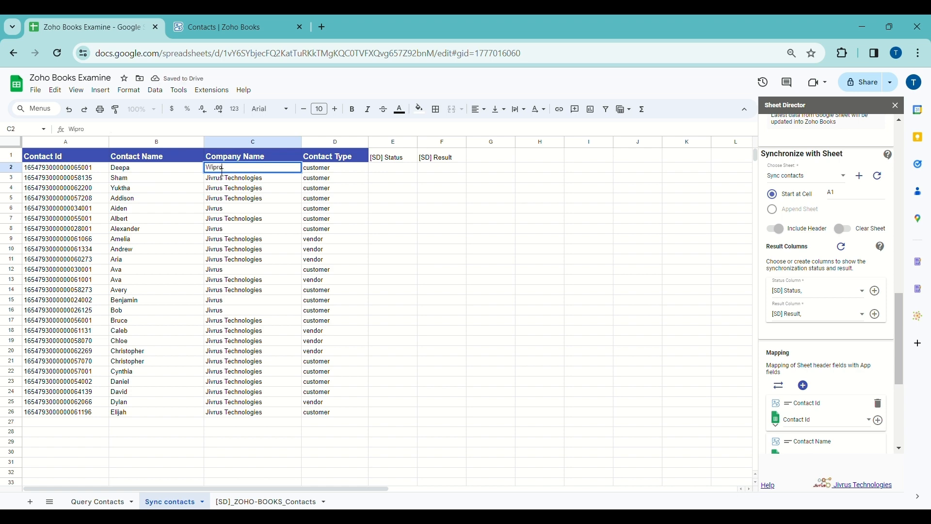
pyautogui.tripleClick(232, 182)
pyautogui.write('Jivrus')
pyautogui.press('Return')
pyautogui.doubleClick(224, 188)
pyautogui.moveTo(223, 189); pyautogui.dragTo(259, 190)
pyautogui.press('BackSpace')
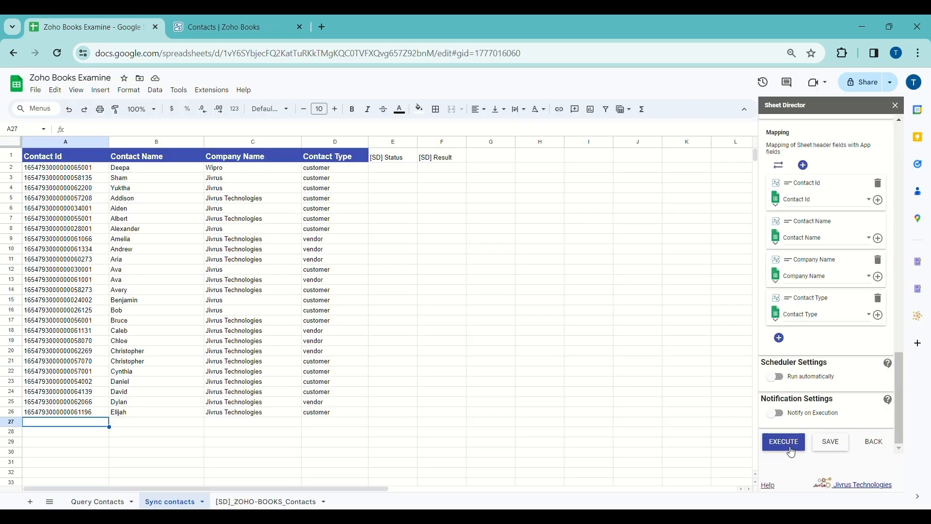
# - Execute the service, synchronize the sheet records to Zoho Books, and widen the status column to fit its text
pyautogui.click(787, 446)
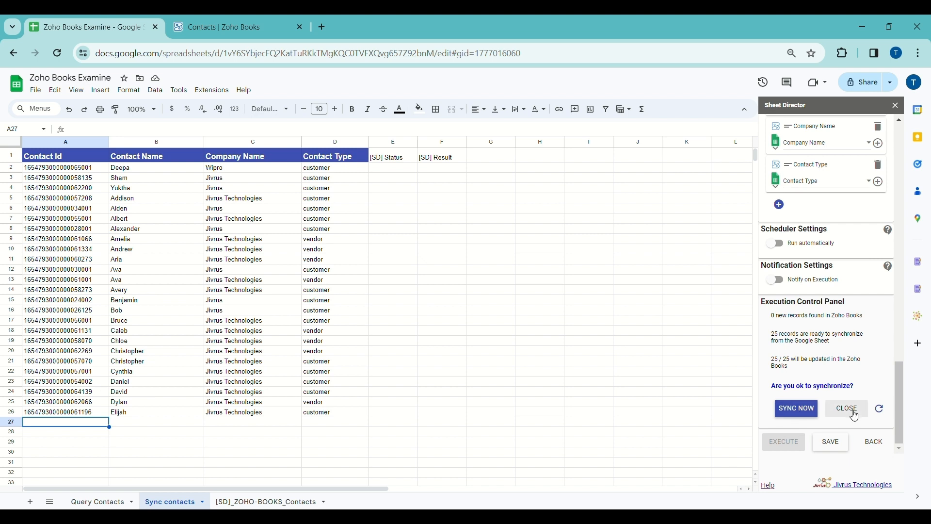
pyautogui.click(798, 413)
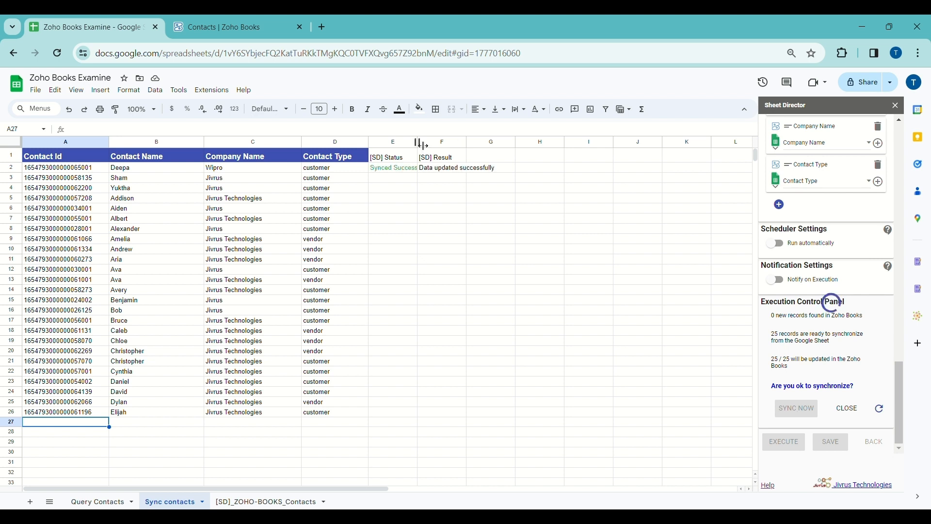
pyautogui.moveTo(418, 144); pyautogui.dragTo(453, 146)
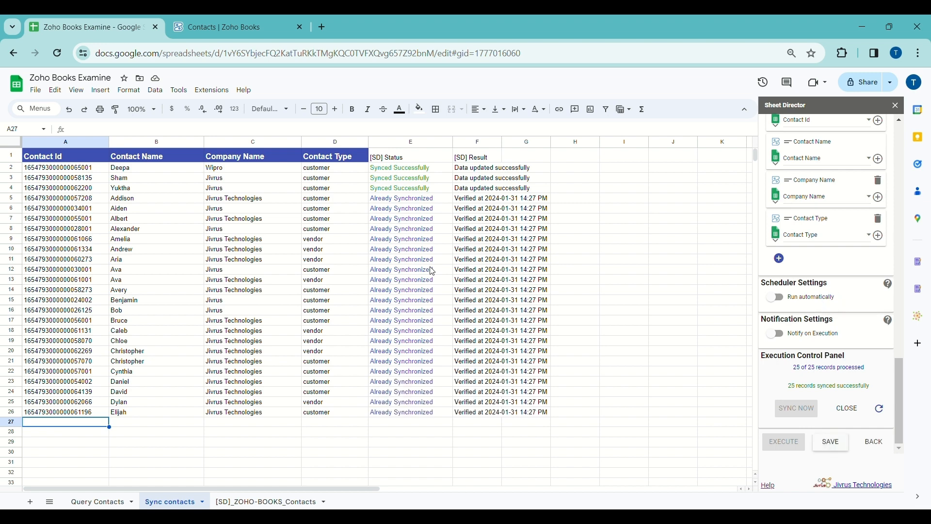
# - Switch to Zoho Books and check the All Customers list for the edited contacts
pyautogui.click(241, 19)
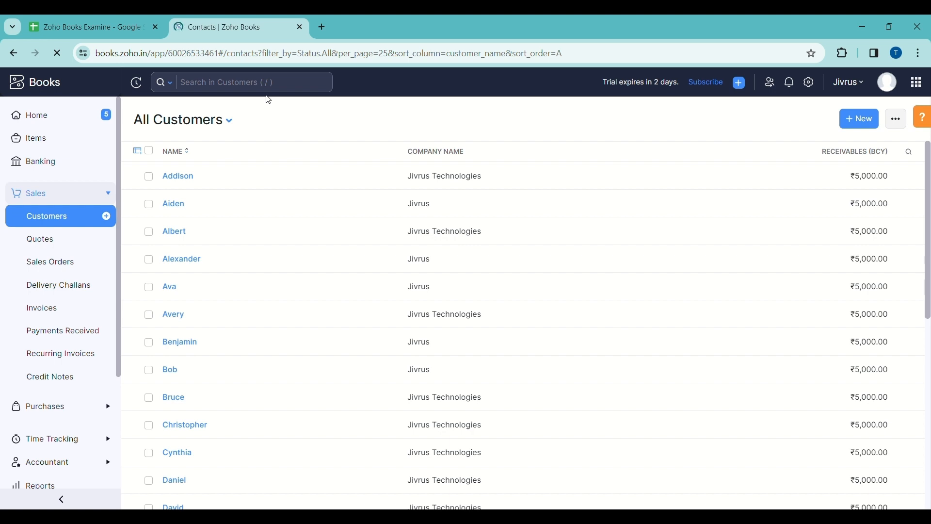
pyautogui.scroll(-1, 290, 282)
pyautogui.scroll(-4, 290, 282)
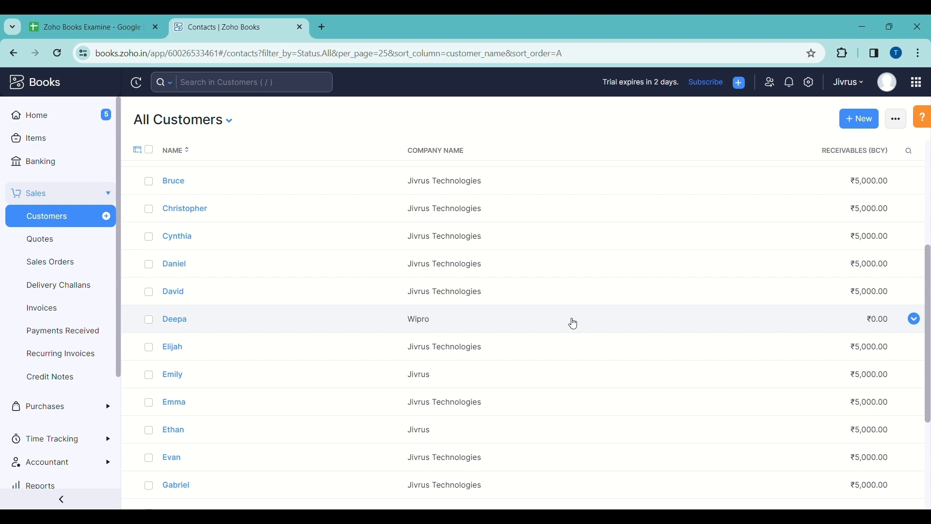
pyautogui.scroll(-1, 574, 323)
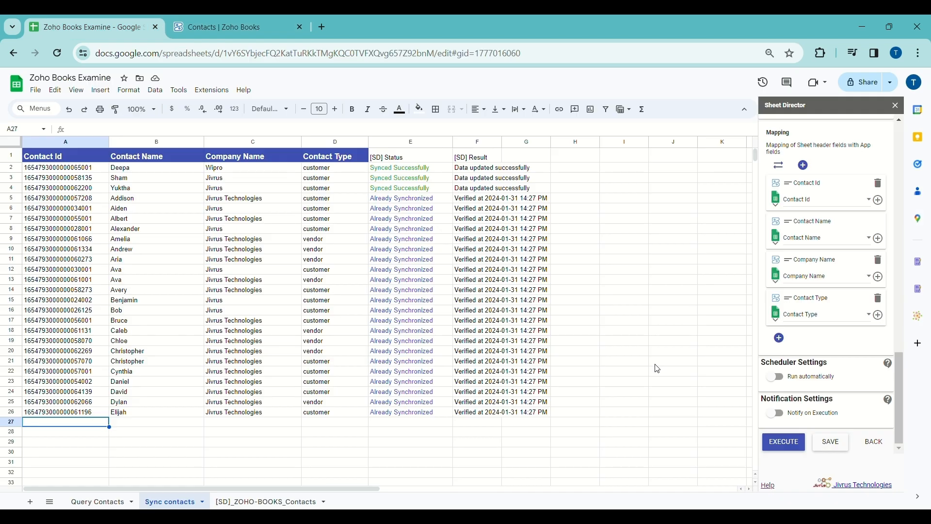
# - Set the synchronization conflict rule to Zoho Books Wins
pyautogui.scroll(8, 848, 291)
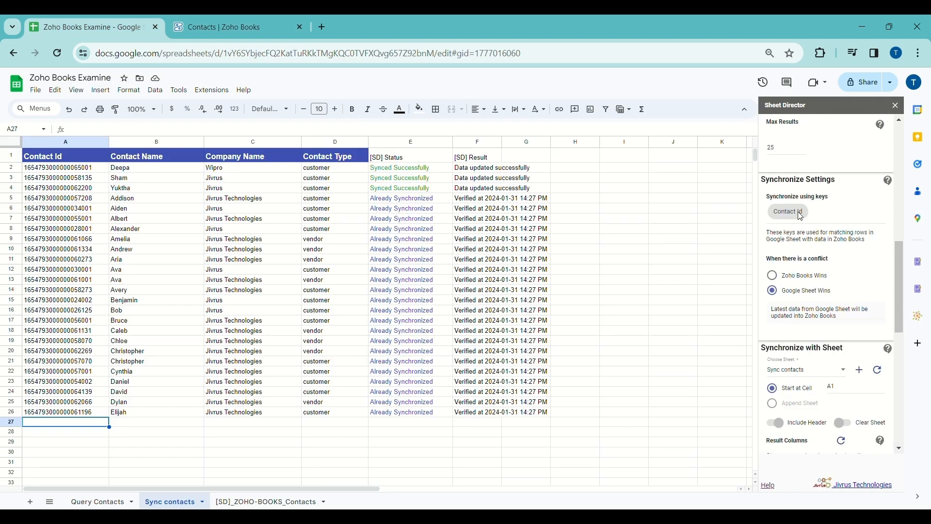
pyautogui.click(775, 277)
pyautogui.scroll(-1, 798, 329)
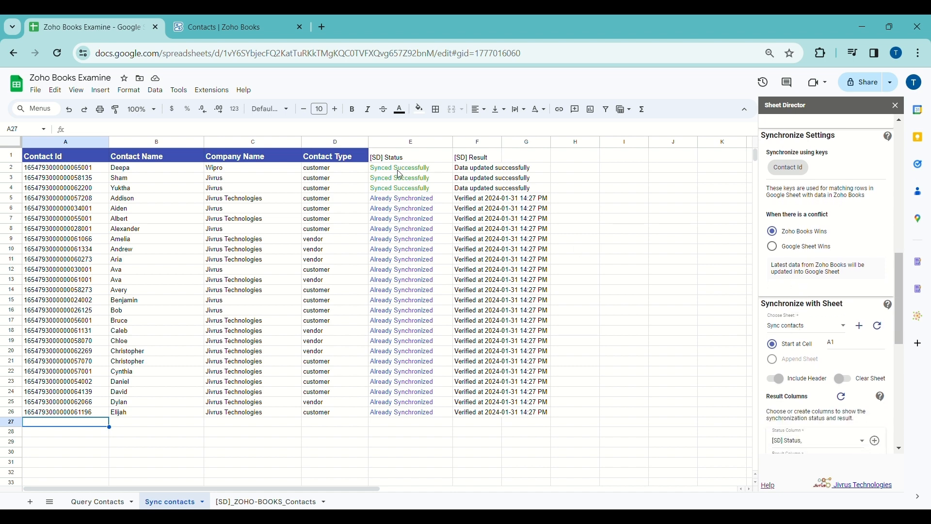
# - Clear the earlier synchronization statuses and results from cells E2:G26
pyautogui.moveTo(401, 174); pyautogui.dragTo(518, 361)
pyautogui.moveTo(525, 408); pyautogui.dragTo(528, 413)
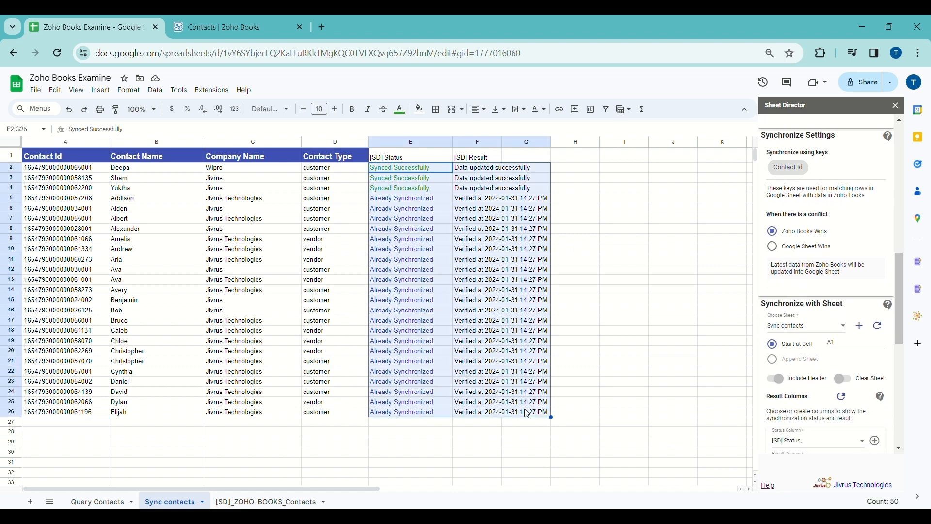
pyautogui.press('Delete')
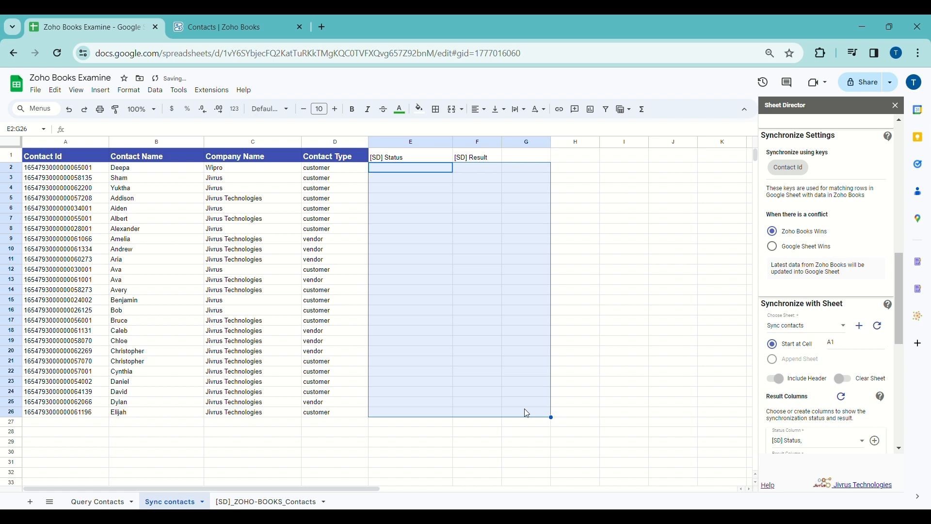
pyautogui.click(527, 413)
# - Replace the contact name in B2 with a different name and set the company in C2 to HCL
pyautogui.click(160, 173)
pyautogui.doubleClick(160, 173)
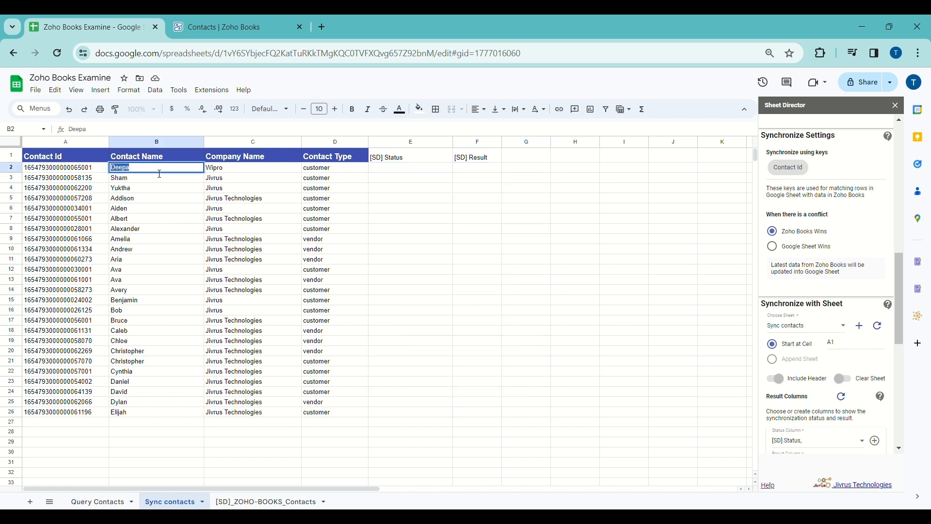
pyautogui.write('Robert')
pyautogui.click(235, 171)
pyautogui.doubleClick(235, 171)
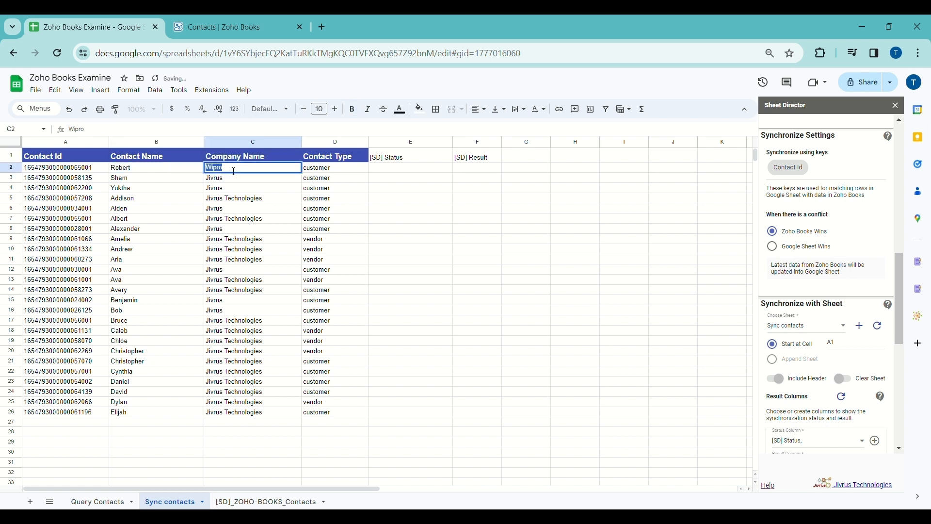
pyautogui.write('HCL')
pyautogui.click(324, 210)
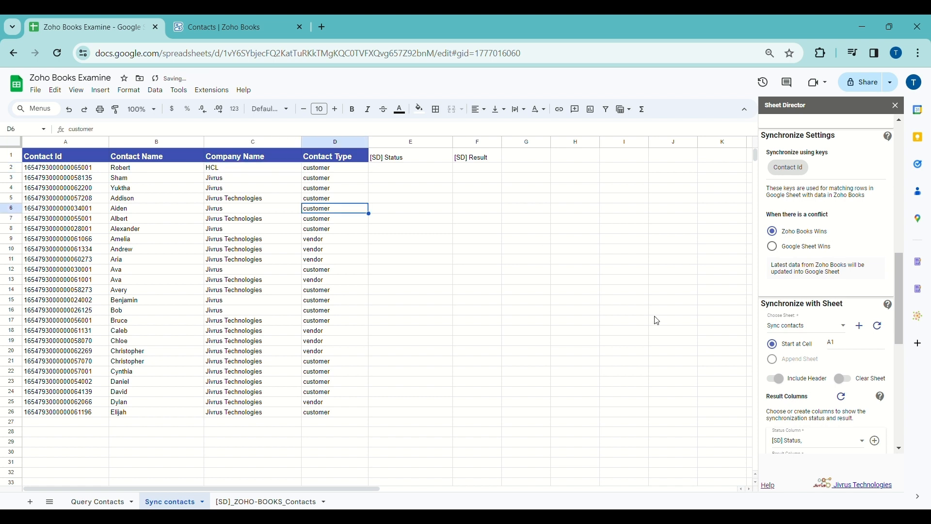
# - Execute the service, synchronize the Zoho Books data into the sheet, and highlight the newly added rows 27 and 28
pyautogui.scroll(-3, 821, 400)
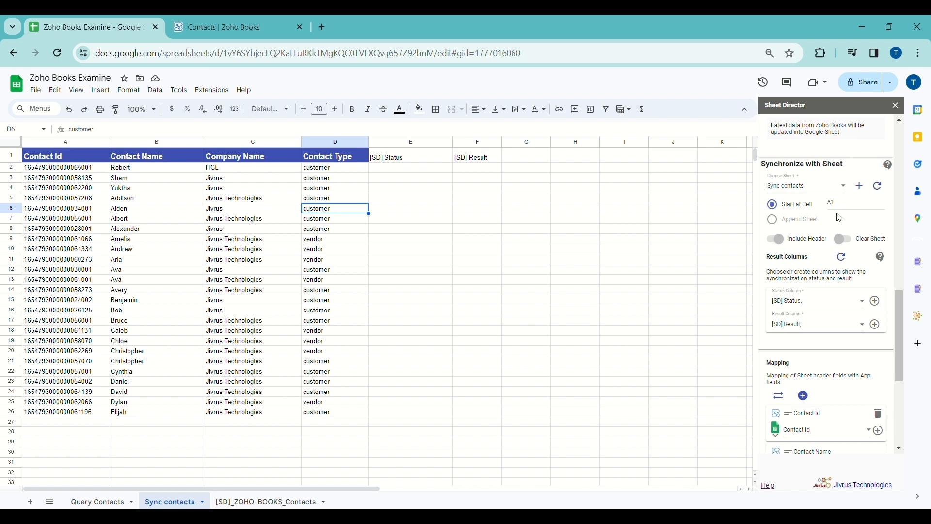
pyautogui.scroll(-3, 834, 252)
pyautogui.scroll(-2, 835, 252)
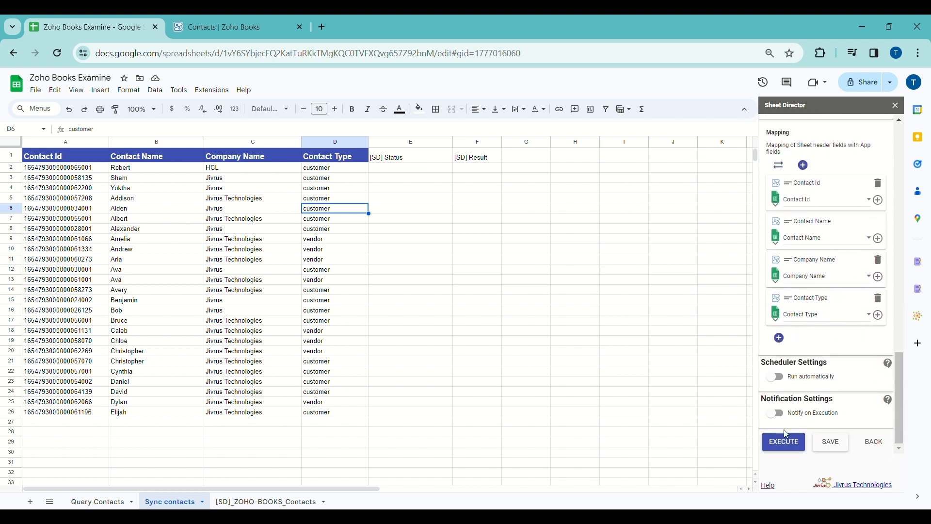
pyautogui.click(793, 449)
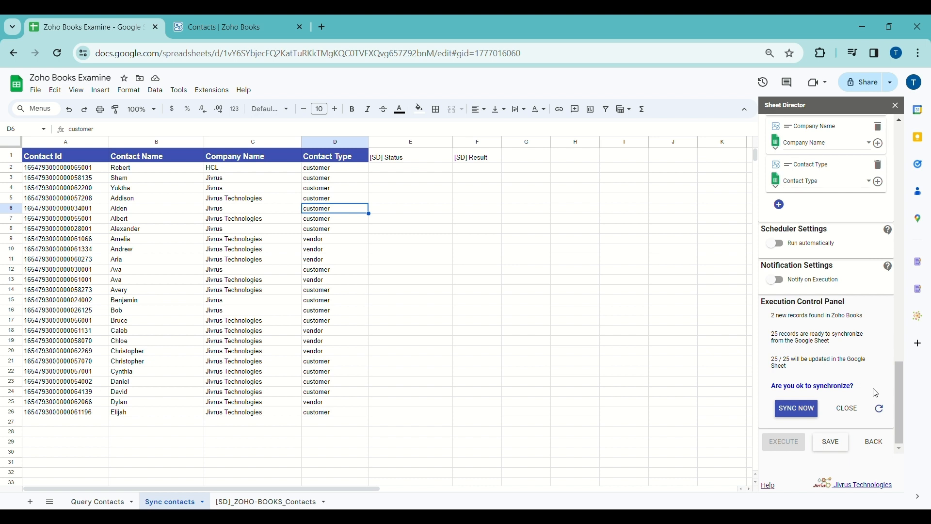
pyautogui.click(801, 410)
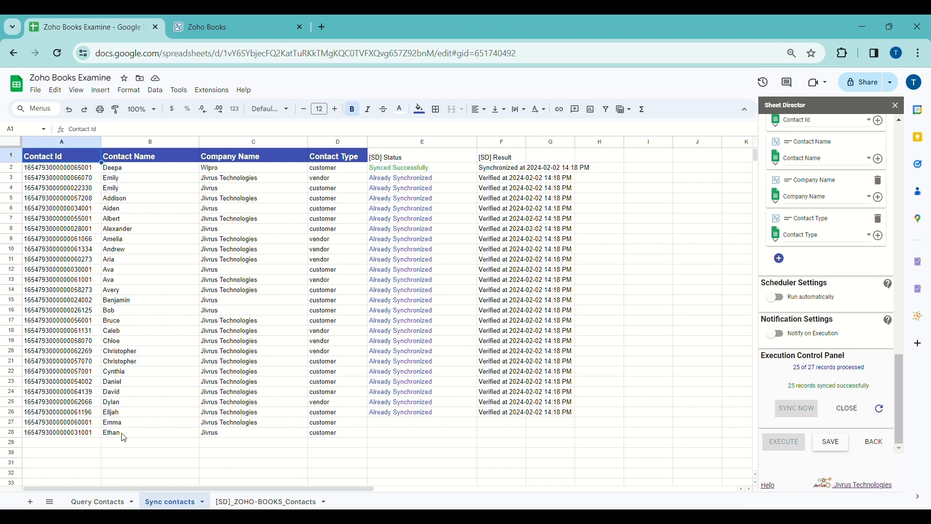
pyautogui.moveTo(63, 422); pyautogui.dragTo(336, 439)
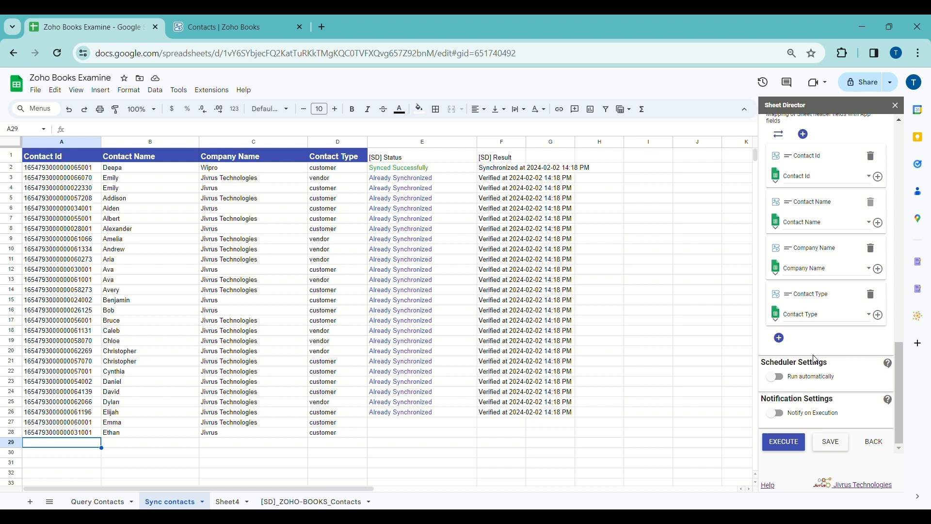
# - Set the synchronization to start at cell J12 and choose Sheet4 as the target sheet
pyautogui.scroll(5, 816, 359)
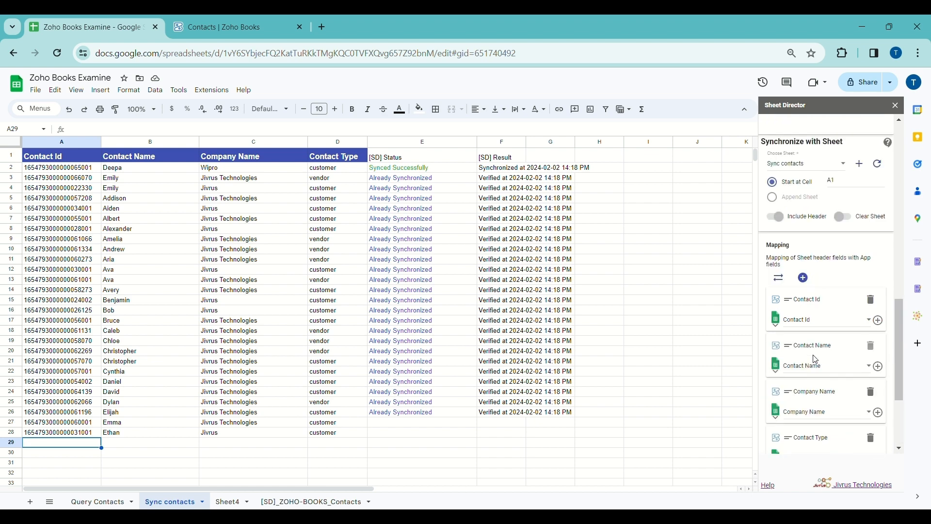
pyautogui.scroll(1, 816, 359)
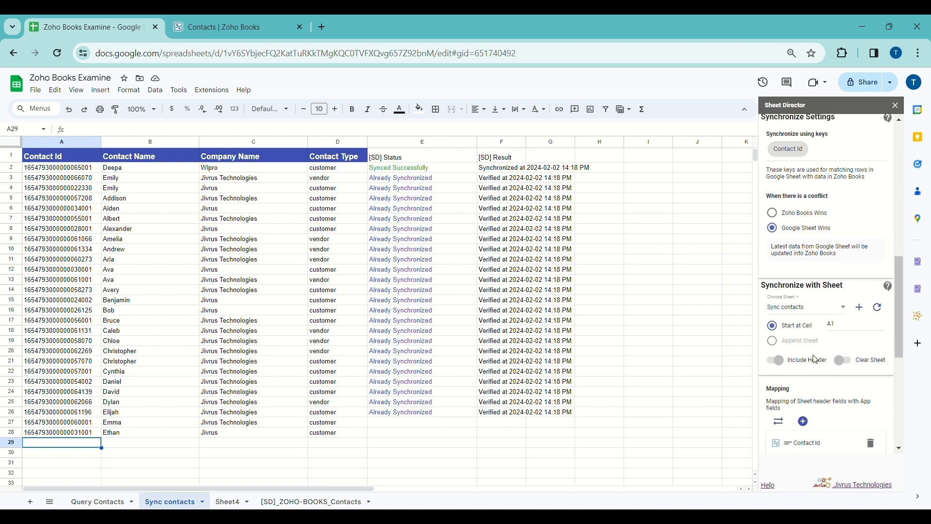
pyautogui.doubleClick(841, 327)
pyautogui.write('J12')
pyautogui.click(830, 313)
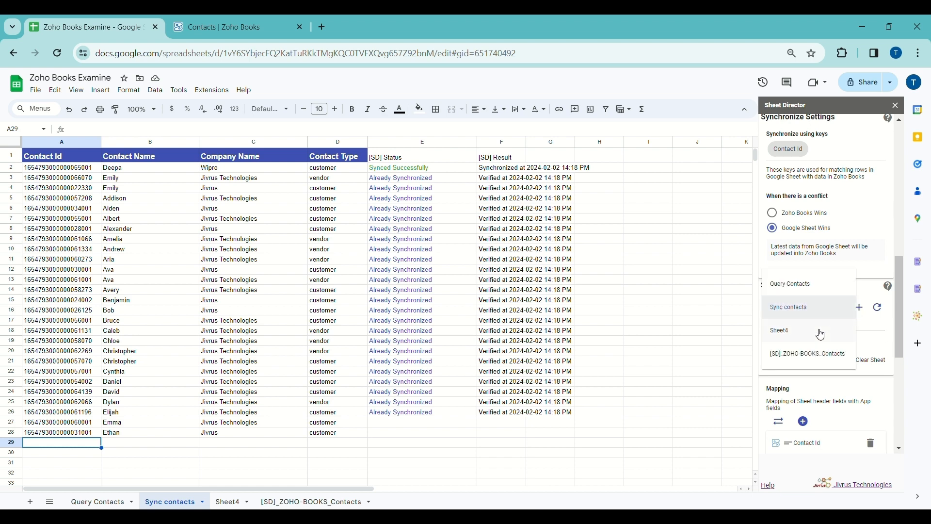
pyautogui.click(825, 334)
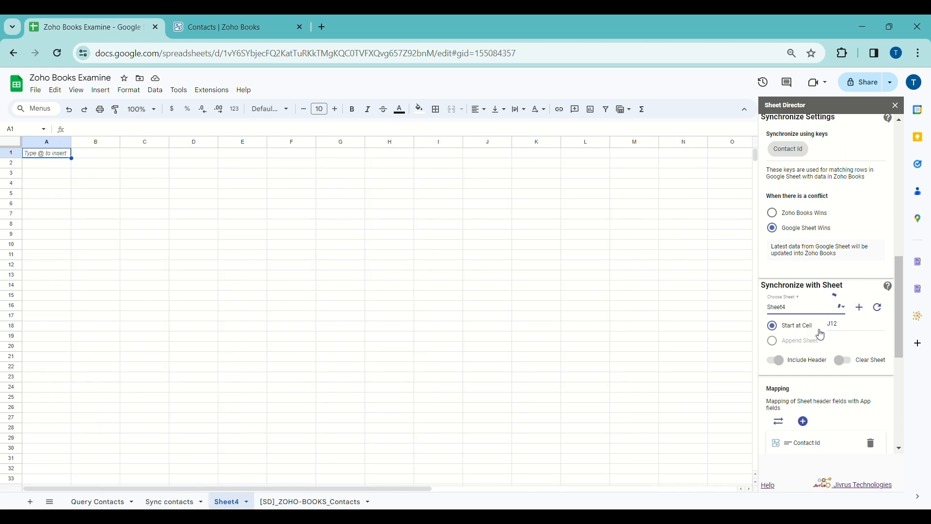
# - Execute the service and get the Zoho Books records into the empty Sheet4
pyautogui.scroll(-5, 821, 334)
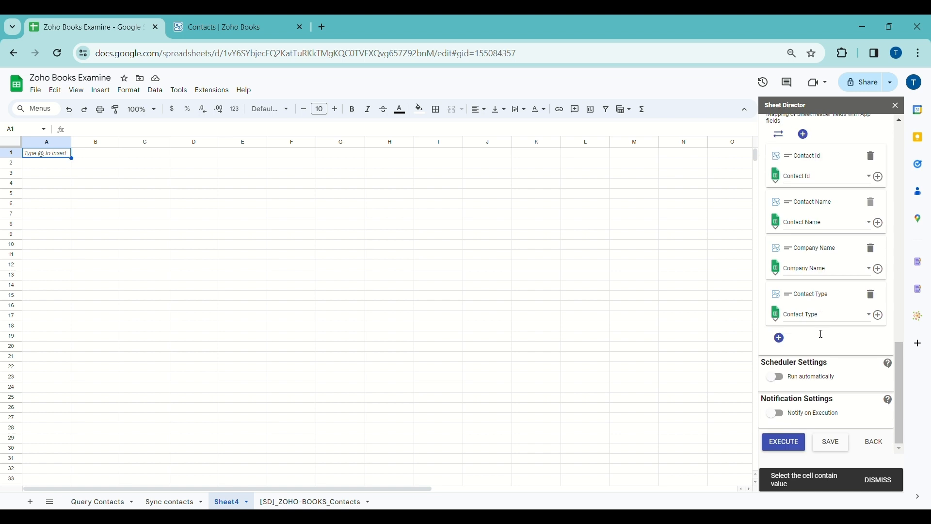
pyautogui.click(794, 443)
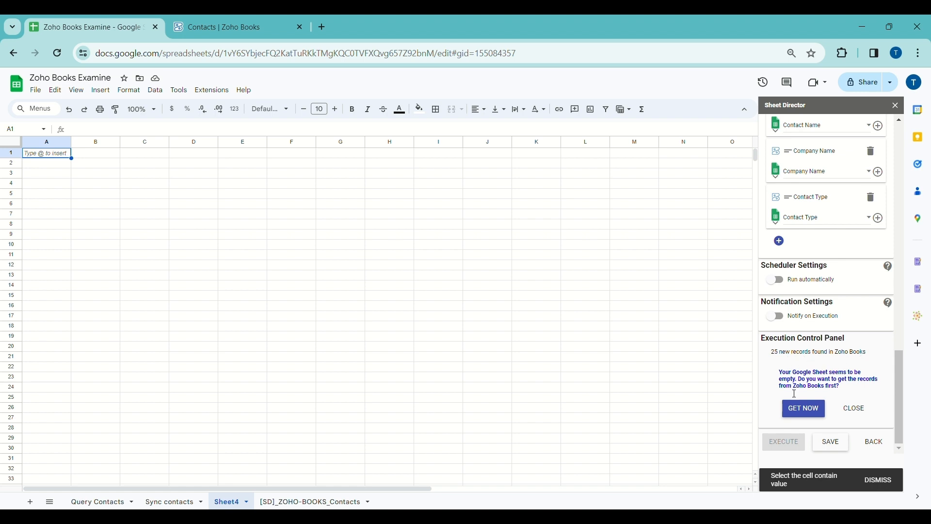
pyautogui.click(804, 415)
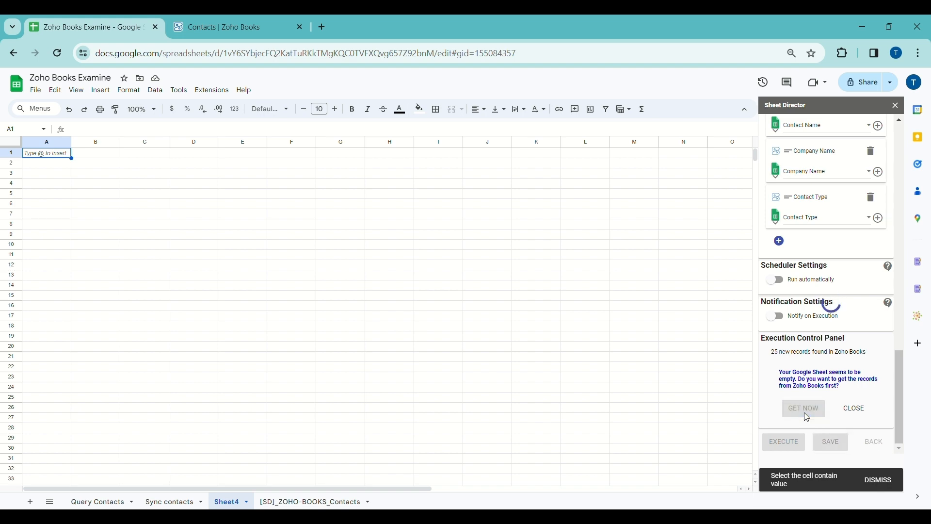
# - Widen columns J through N in Sheet4 so the Contact Id to Addresses headers and their data fit
pyautogui.moveTo(354, 488); pyautogui.dragTo(408, 489)
pyautogui.moveTo(755, 156); pyautogui.dragTo(755, 158)
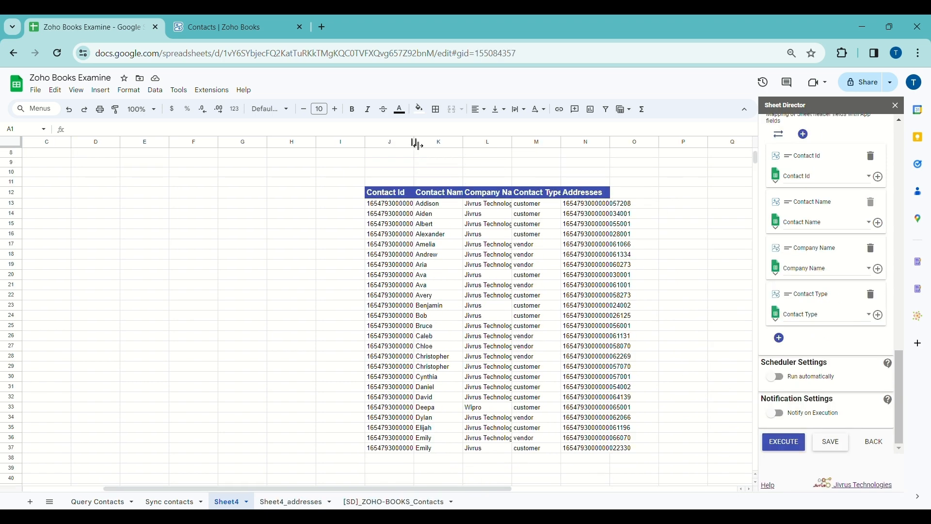
pyautogui.moveTo(415, 144); pyautogui.dragTo(480, 144)
pyautogui.moveTo(529, 144); pyautogui.dragTo(697, 144)
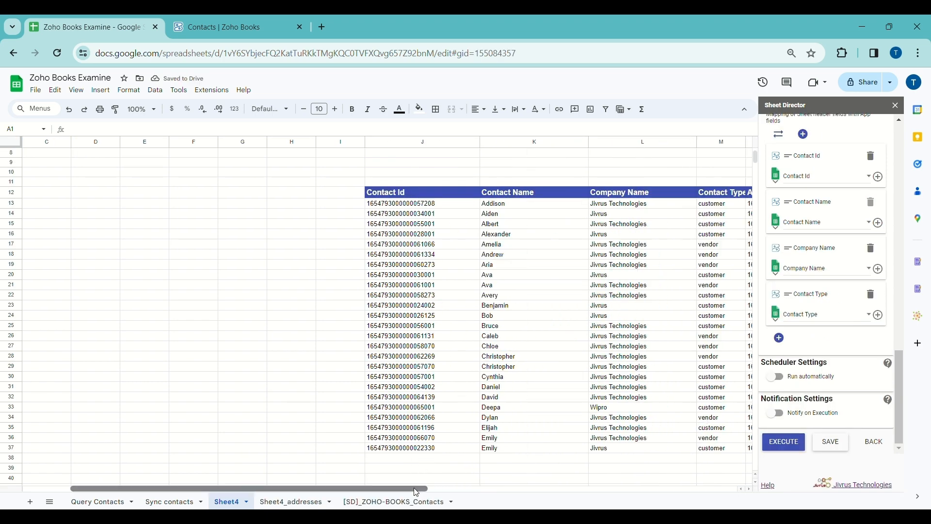
pyautogui.moveTo(414, 488); pyautogui.dragTo(485, 491)
pyautogui.moveTo(600, 144); pyautogui.dragTo(667, 144)
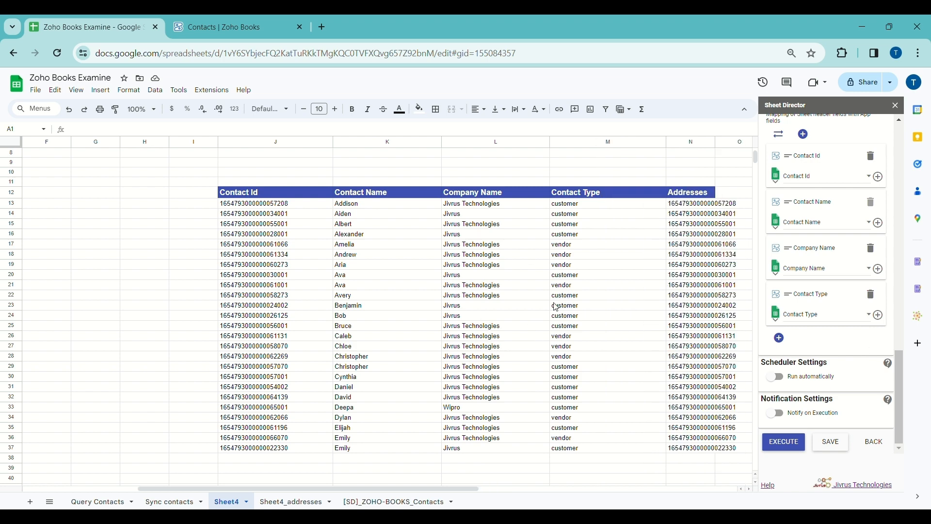
# - Create new Status and Result columns in Sheet4 for the synchronization results
pyautogui.scroll(5, 848, 306)
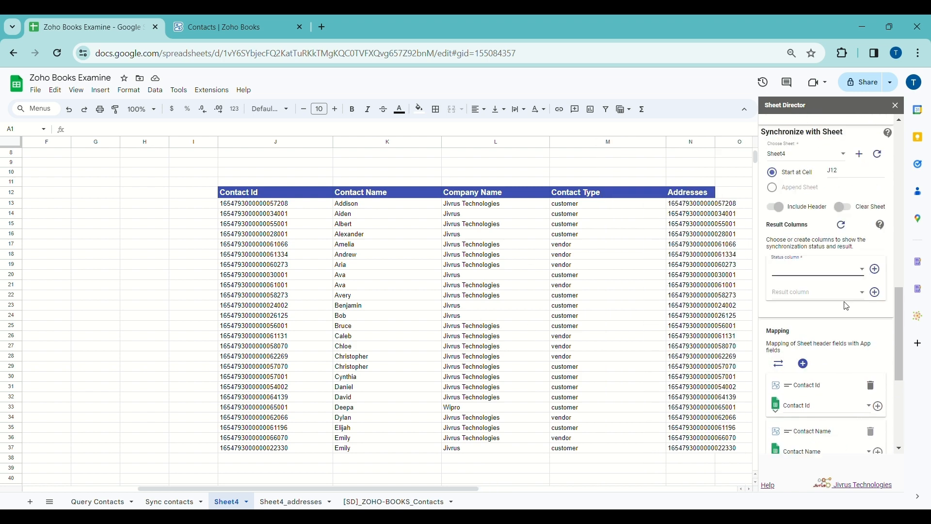
pyautogui.click(875, 282)
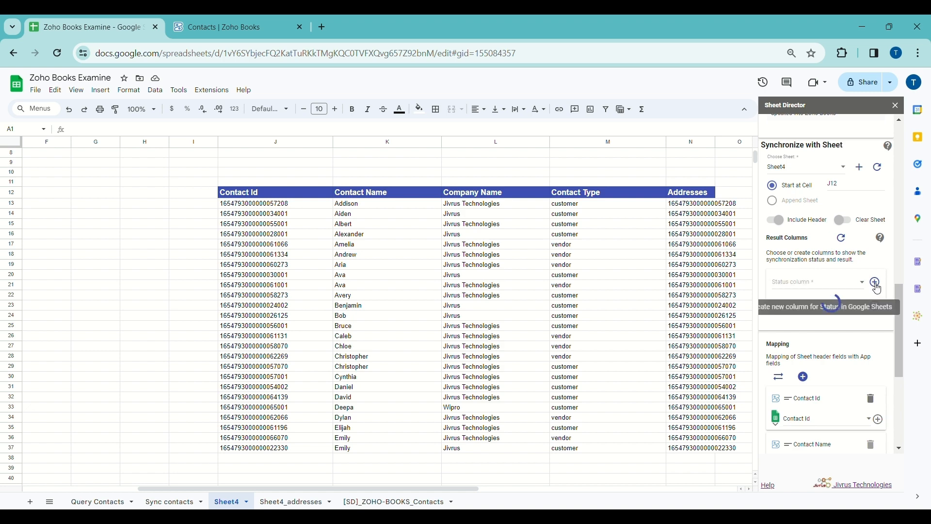
pyautogui.click(877, 305)
# - Execute the service and synchronize the Sheet4 records with Zoho Books
pyautogui.click(784, 446)
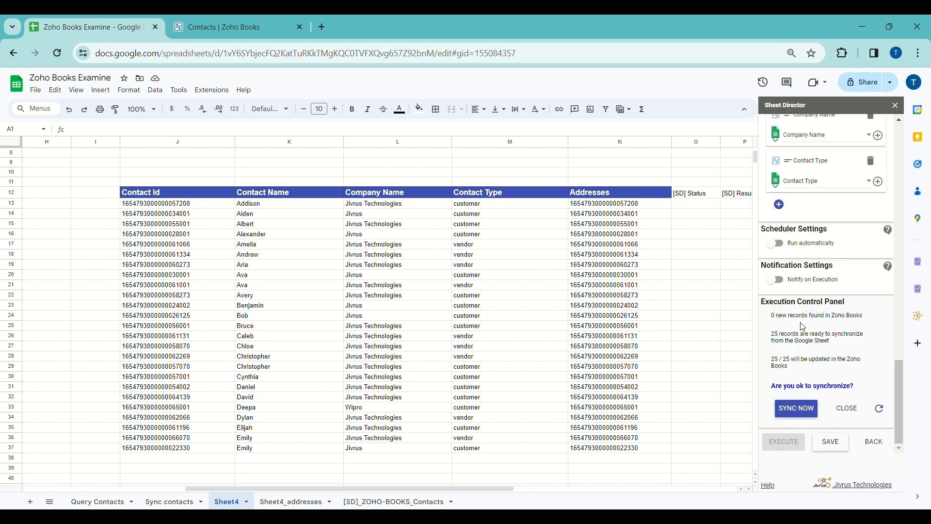
pyautogui.click(803, 408)
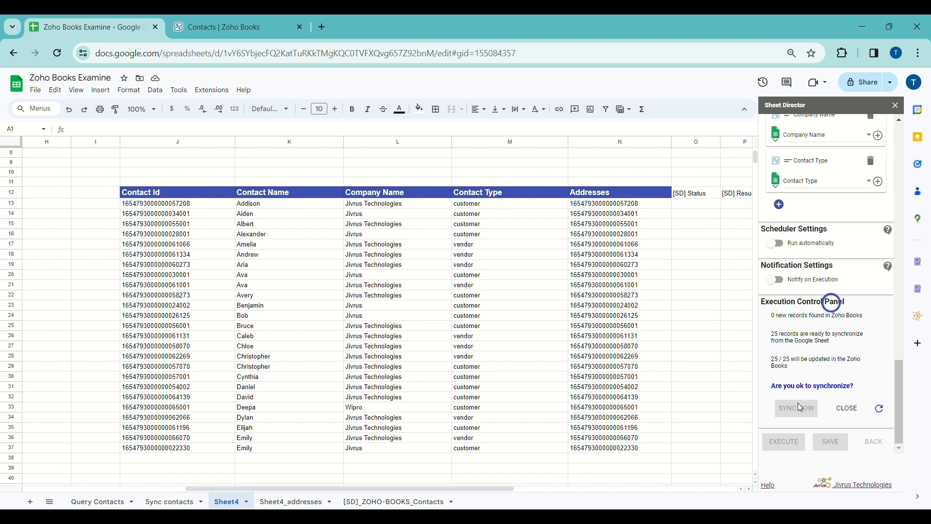
pyautogui.click(517, 489)
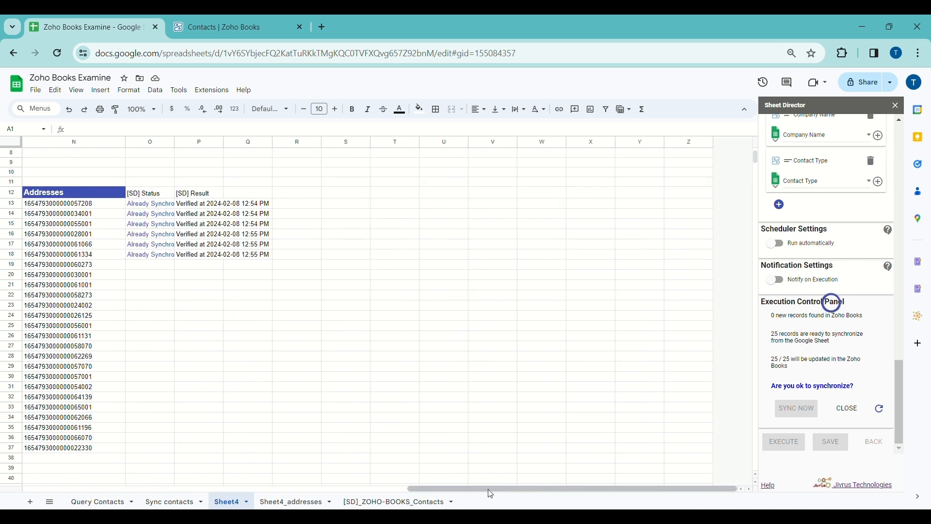
# - Widen the [SD] Status column O to fit its text and review the synchronized table
pyautogui.moveTo(488, 489); pyautogui.dragTo(410, 487)
pyautogui.moveTo(400, 145); pyautogui.dragTo(451, 145)
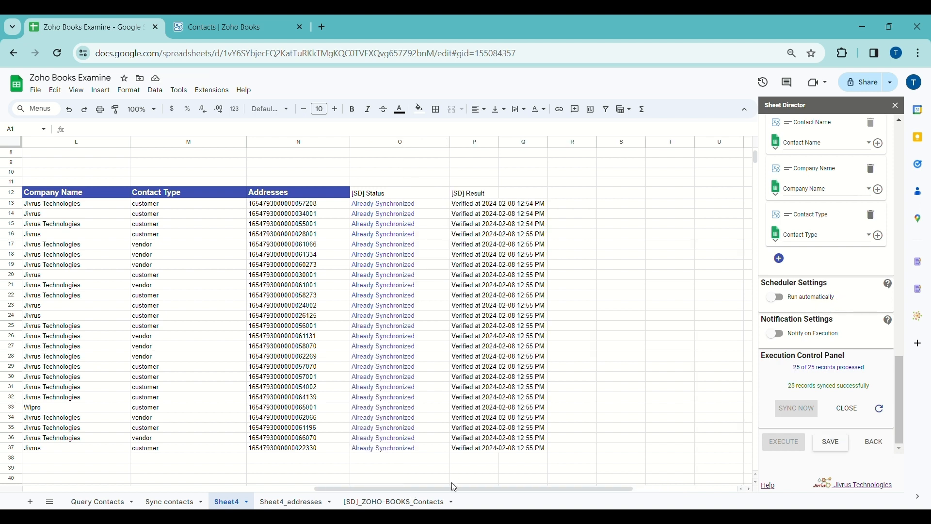
pyautogui.moveTo(452, 488); pyautogui.dragTo(332, 498)
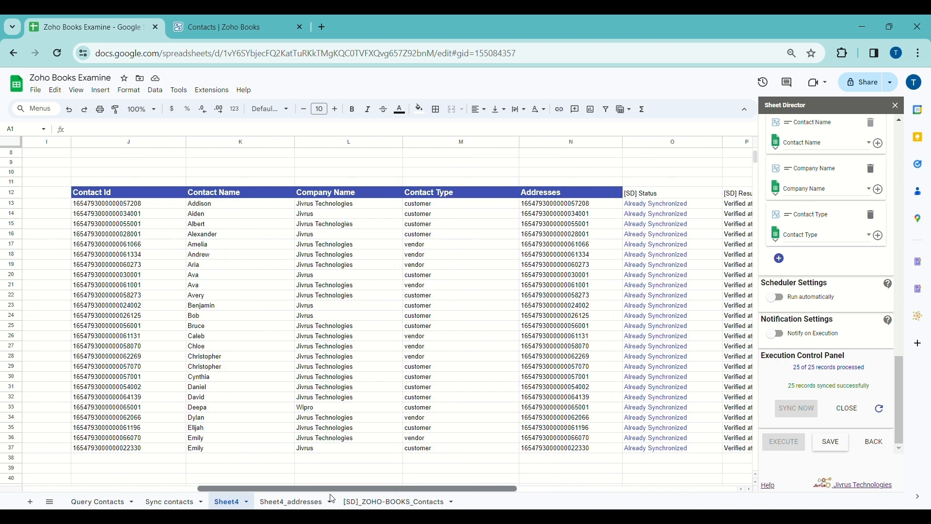